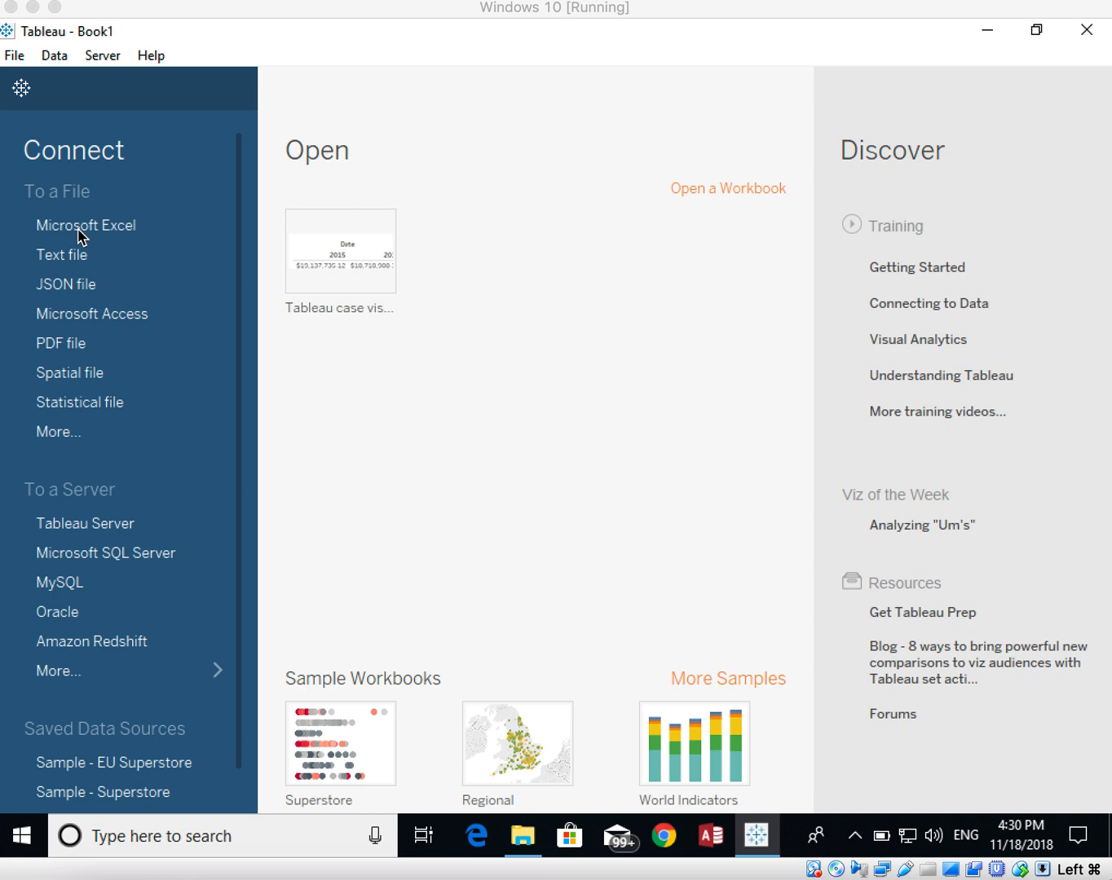
# Step: Connect to the Excel workbook BA342 Database for Tableau on Mac in the desktop's BA342 Tableau folder
pyautogui.click(79, 229)
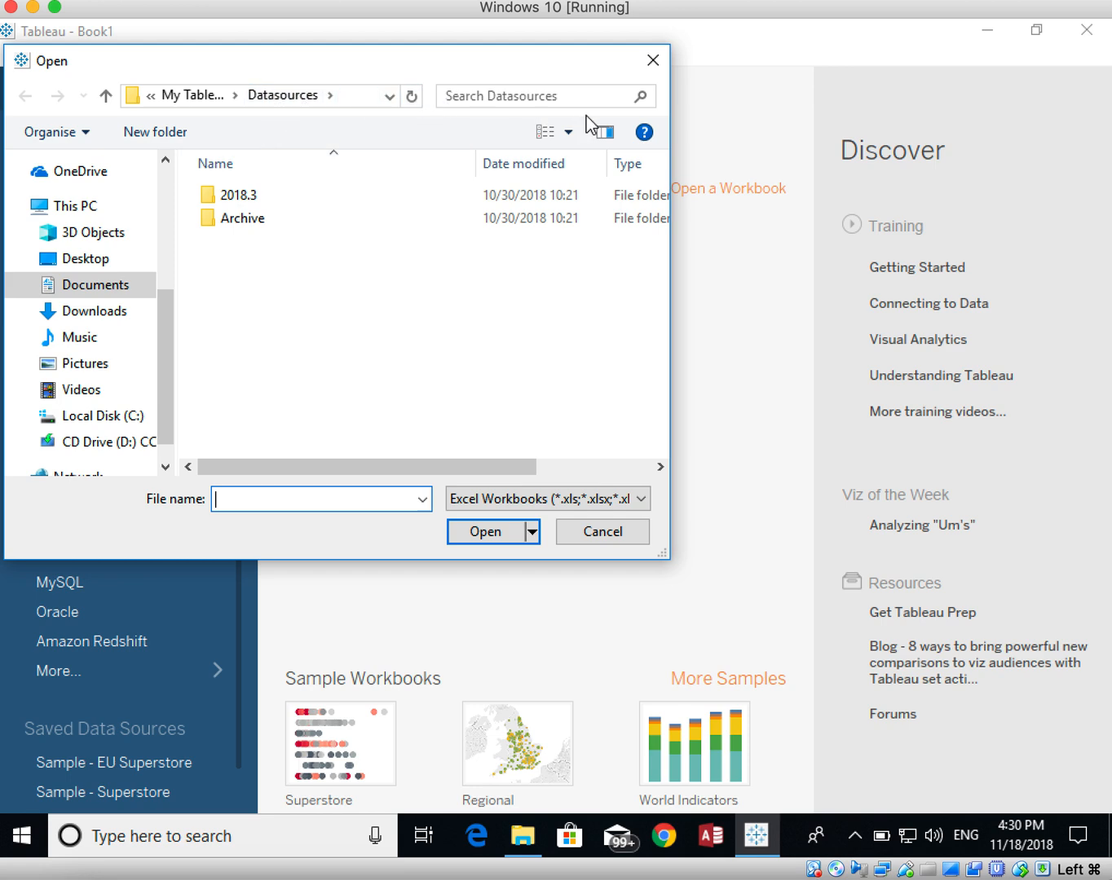
pyautogui.moveTo(671, 126); pyautogui.dragTo(1078, 140)
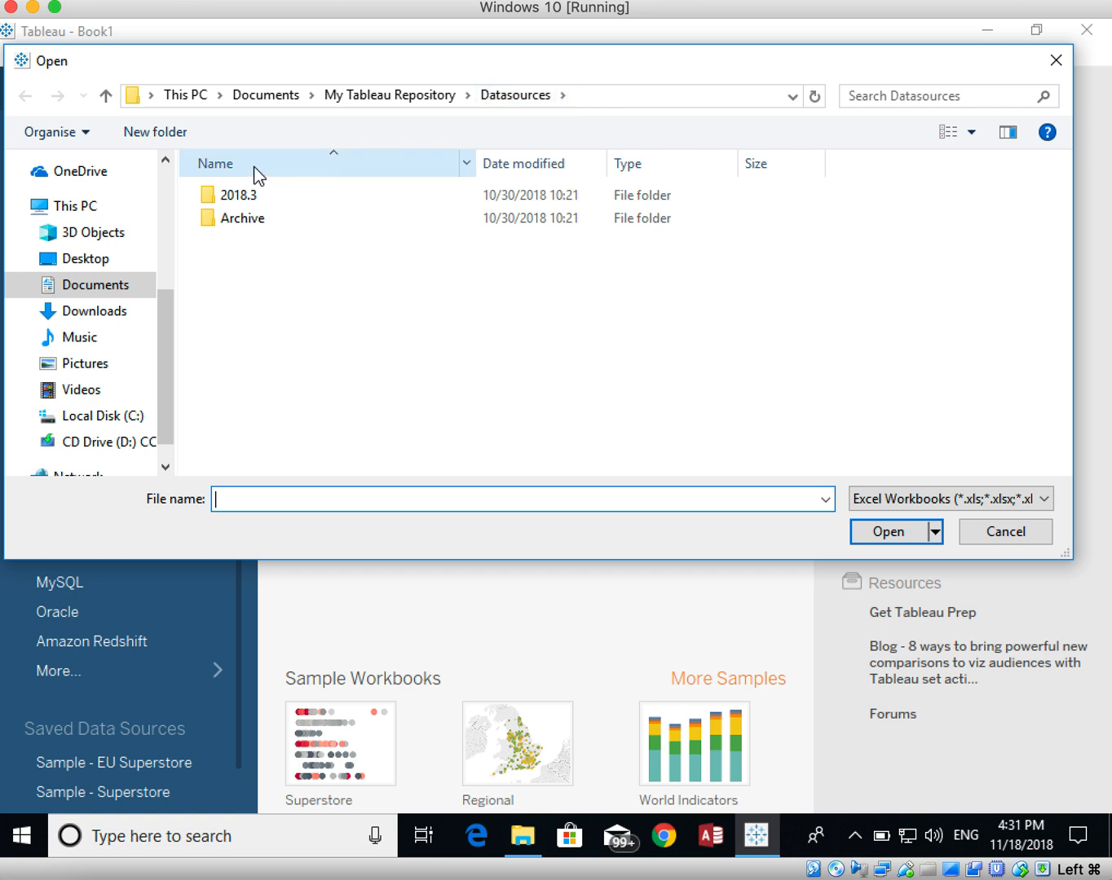
pyautogui.click(107, 258)
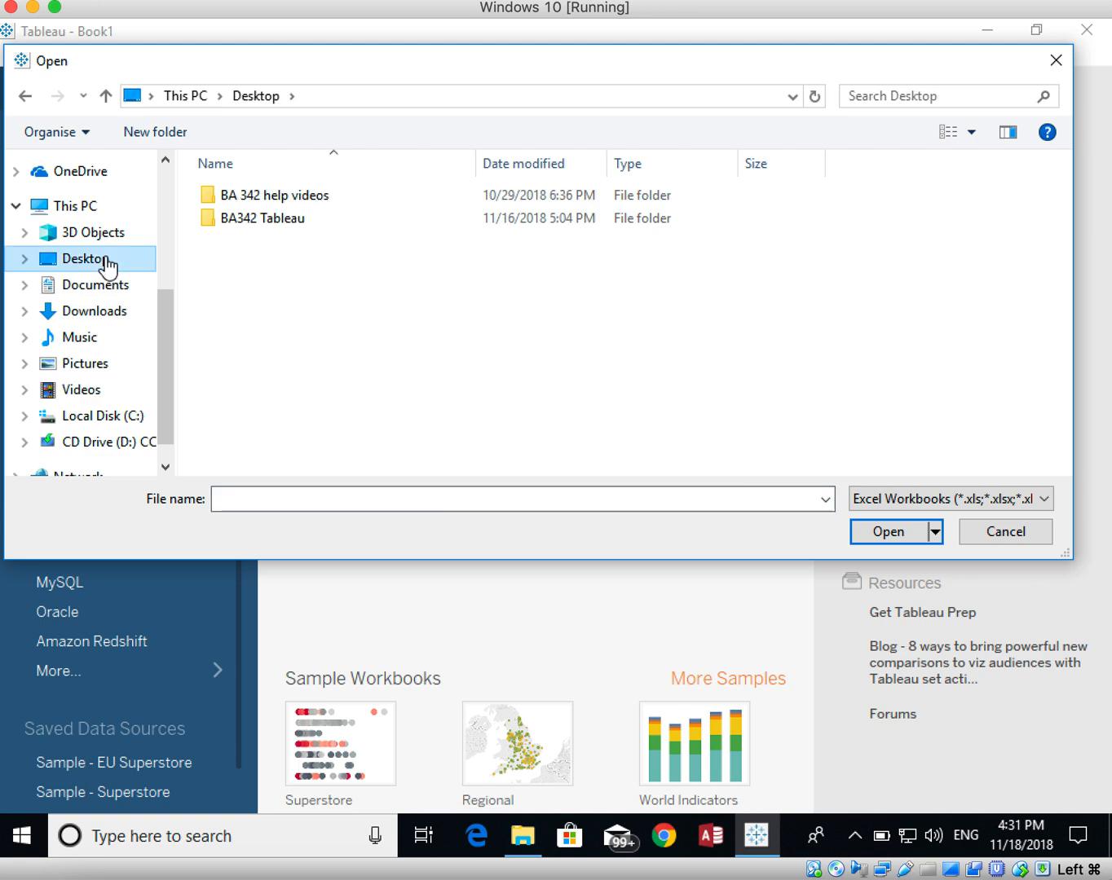
pyautogui.doubleClick(233, 223)
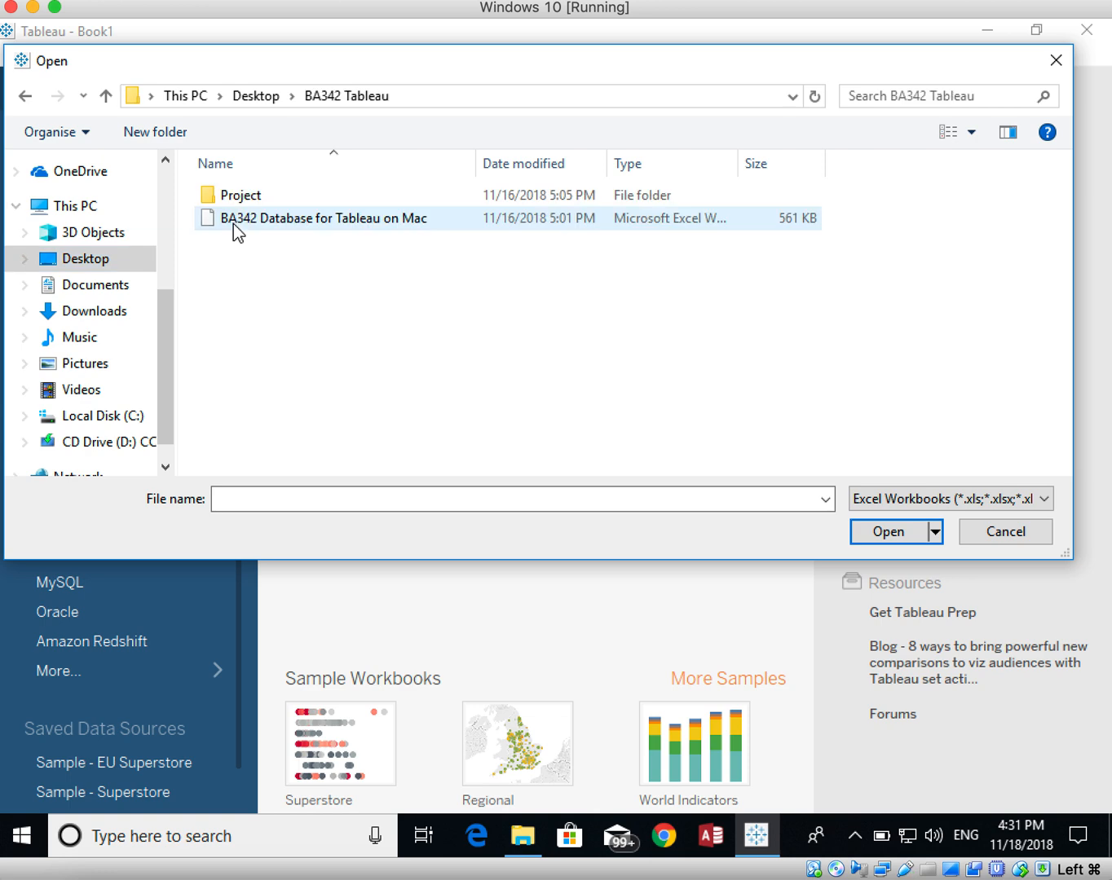
pyautogui.doubleClick(377, 220)
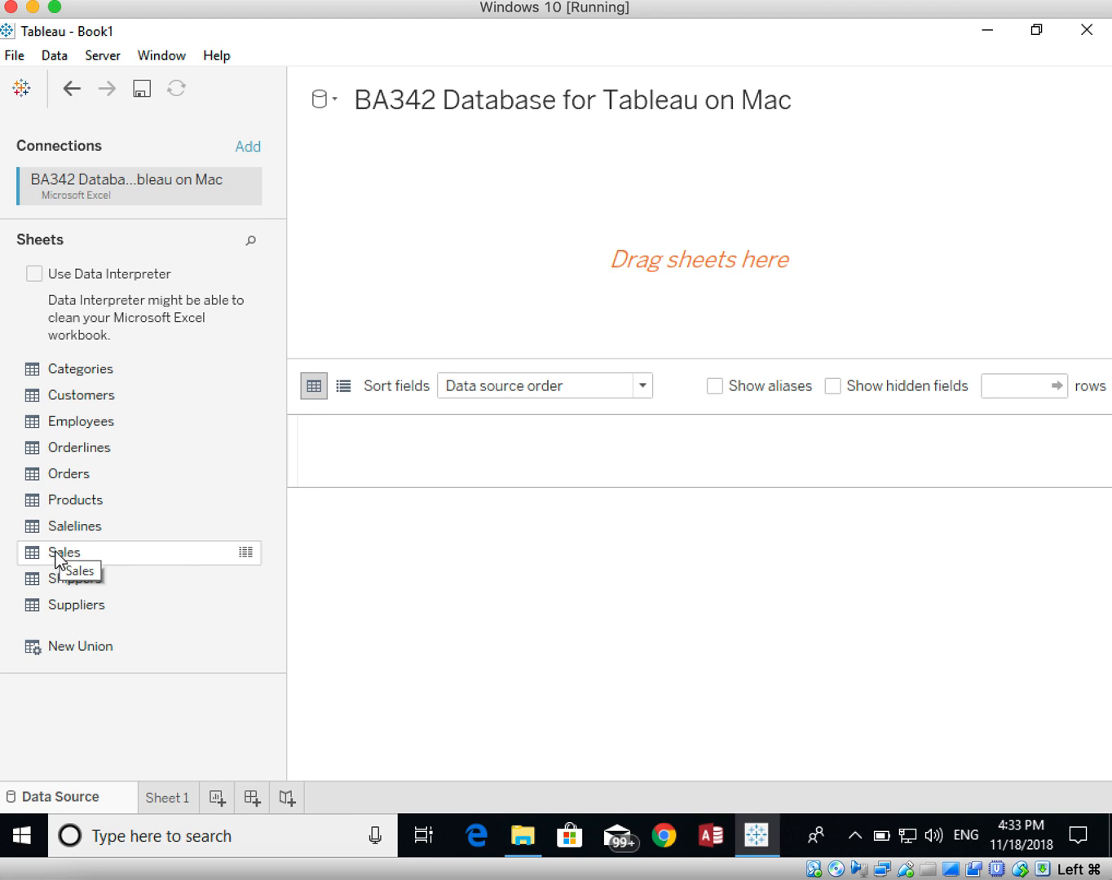
# Step: Add the Sales sheet to the data source and inner-join Customers to it on Customer ID = Customer Id
pyautogui.moveTo(58, 552); pyautogui.dragTo(348, 201)
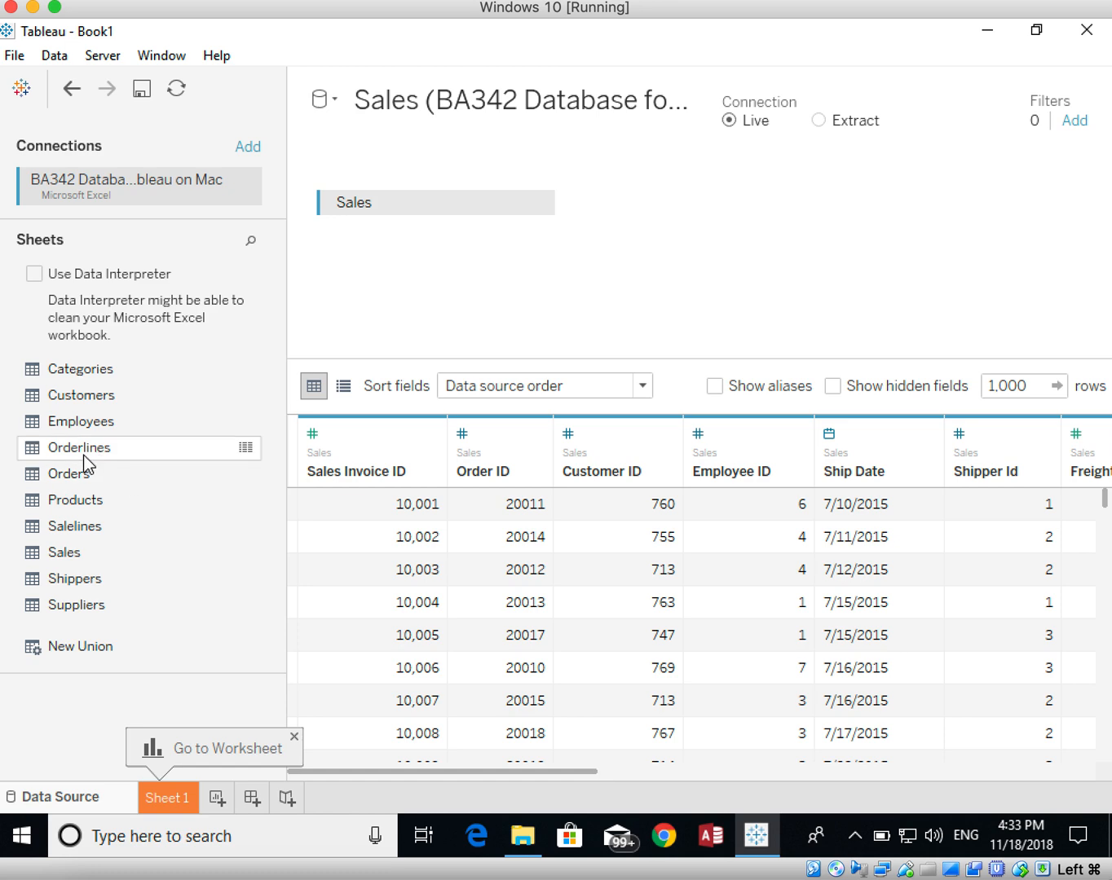
pyautogui.moveTo(70, 397); pyautogui.dragTo(638, 216)
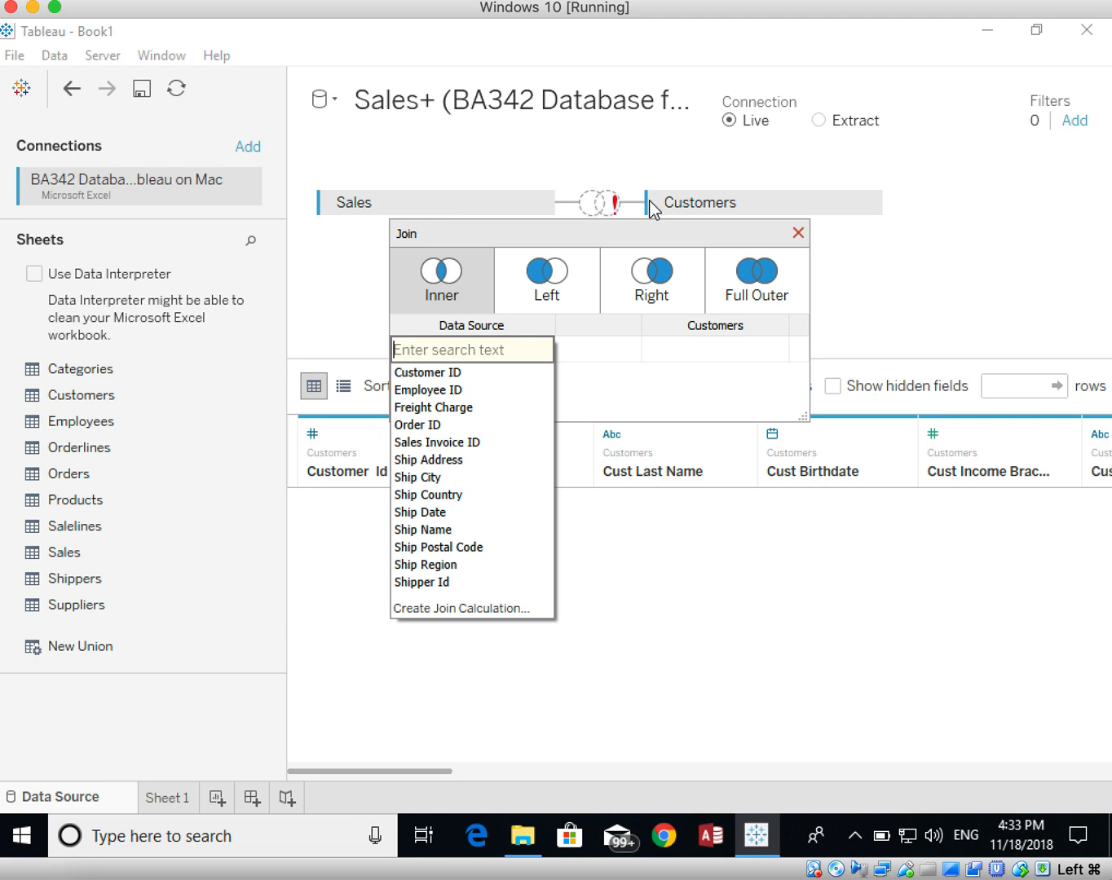
pyautogui.click(424, 372)
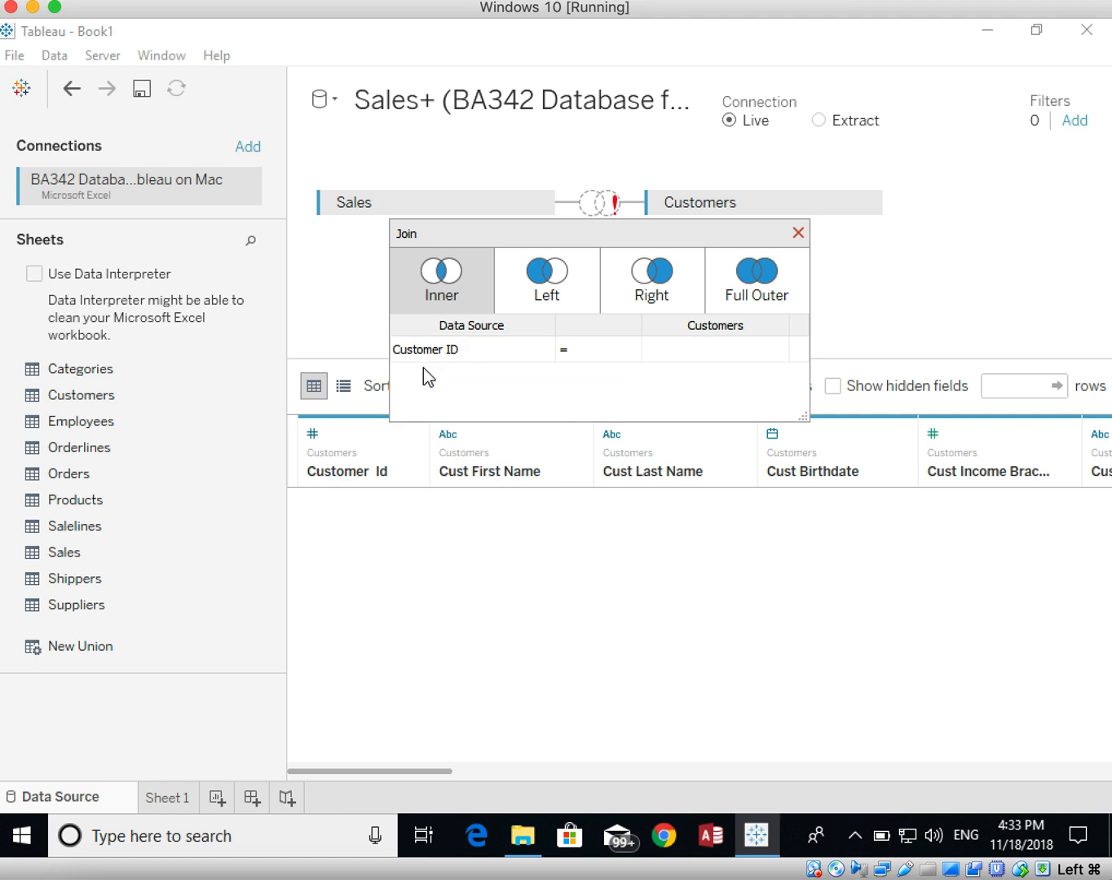
pyautogui.click(738, 348)
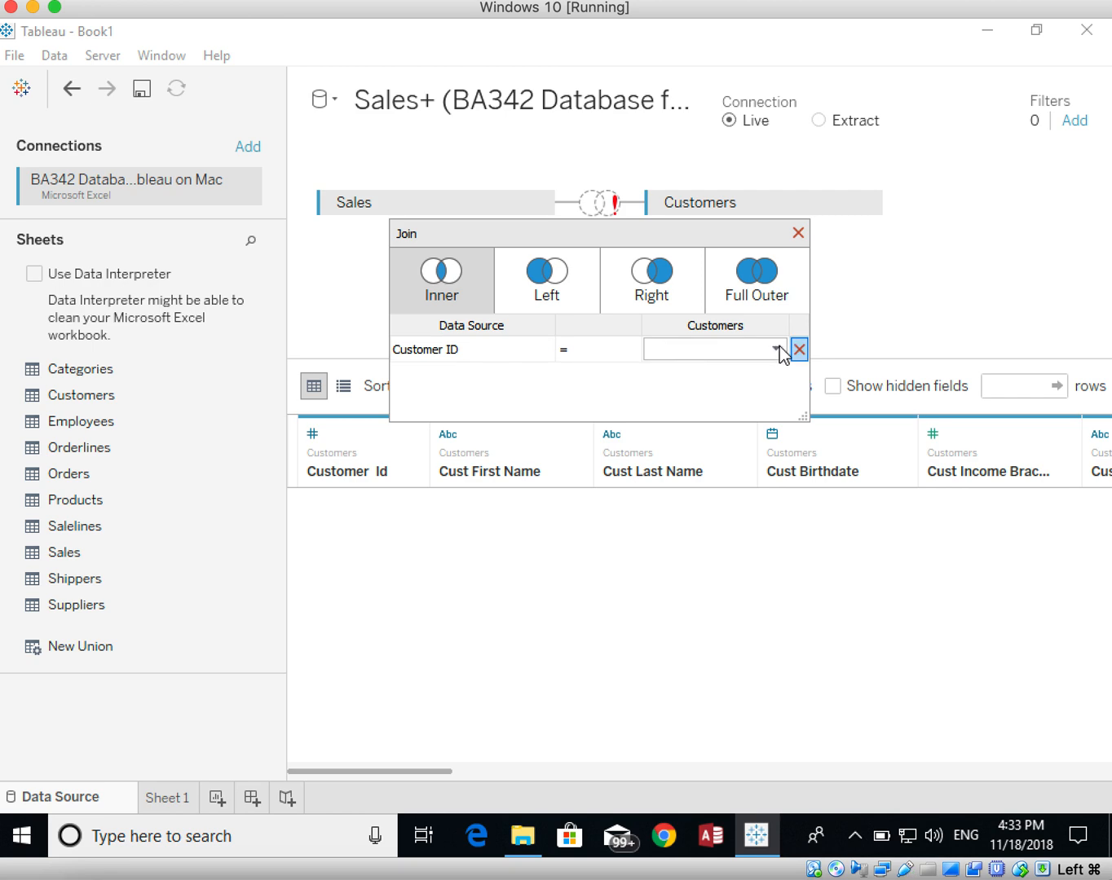
pyautogui.click(779, 350)
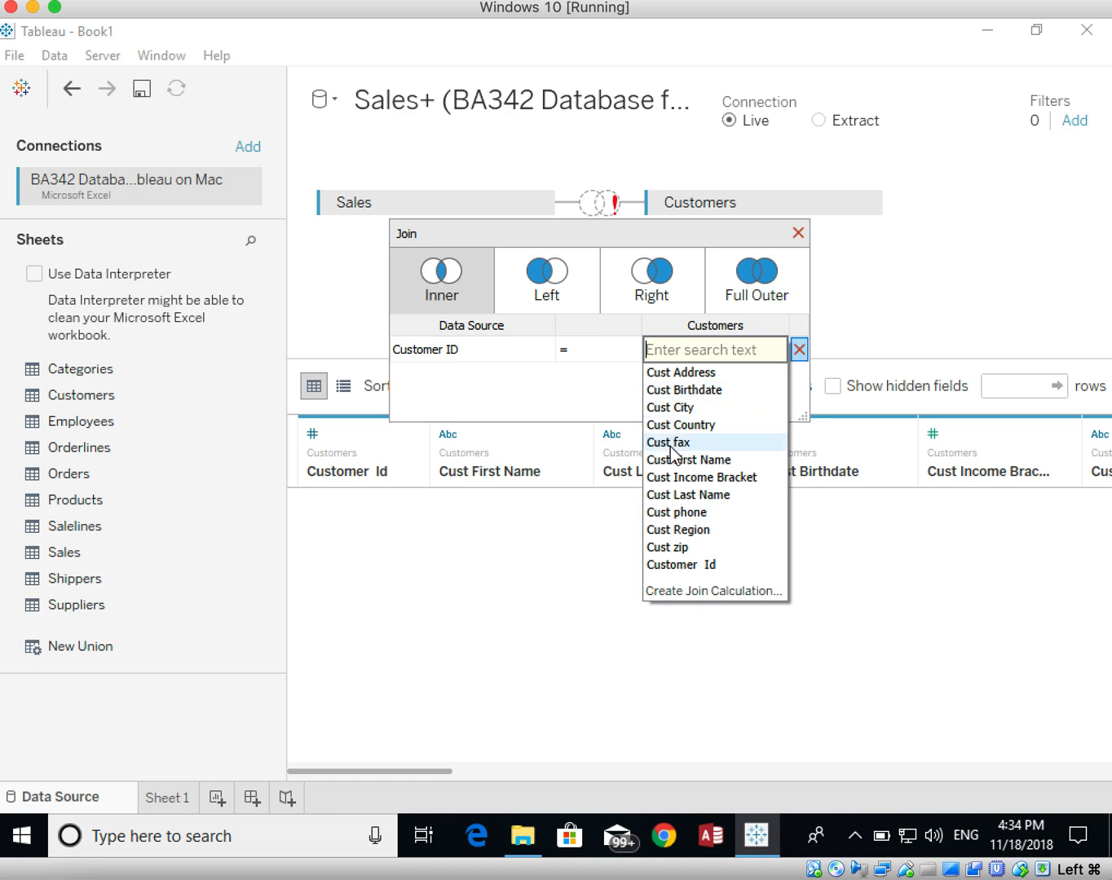
pyautogui.click(679, 565)
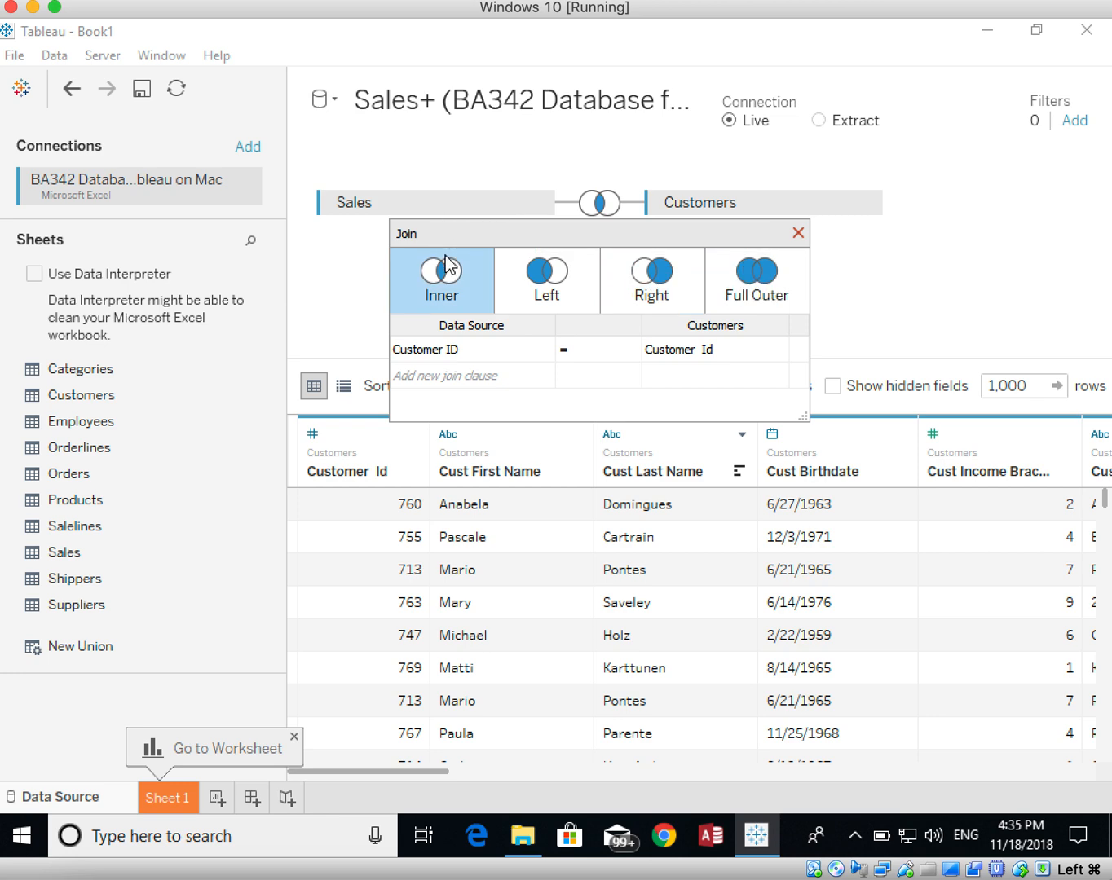
pyautogui.click(670, 274)
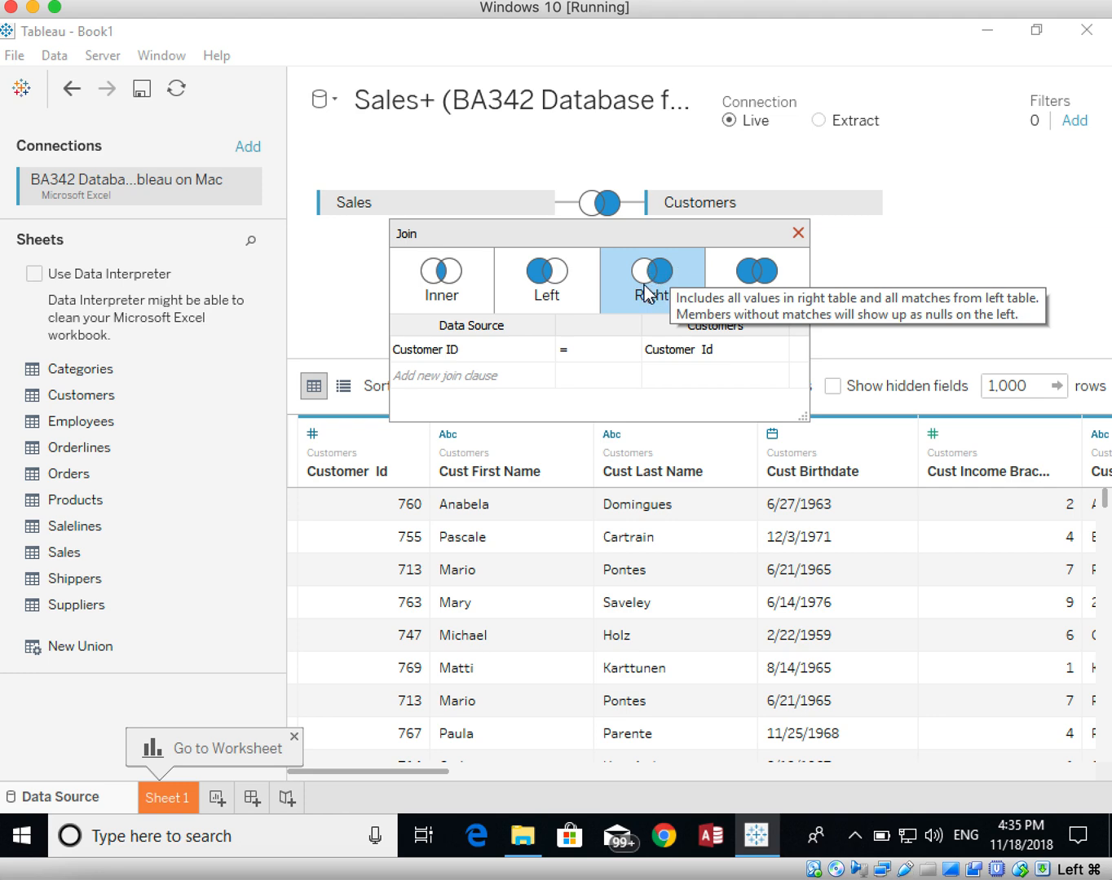
pyautogui.click(464, 280)
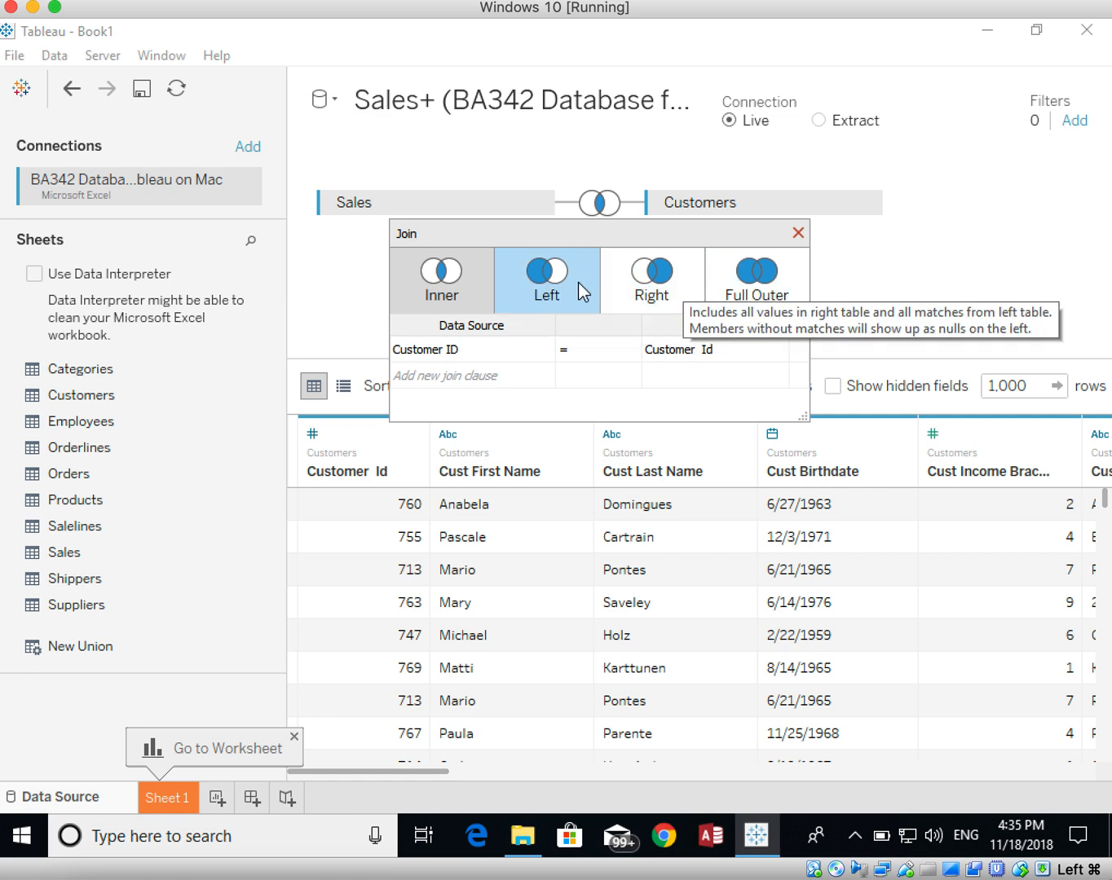
pyautogui.click(799, 233)
# Step: Join the Employees, Salelines and Shippers sheets to Sales, using Shipper Id = Shipper ID for the Shippers inner join
pyautogui.moveTo(87, 427); pyautogui.dragTo(514, 288)
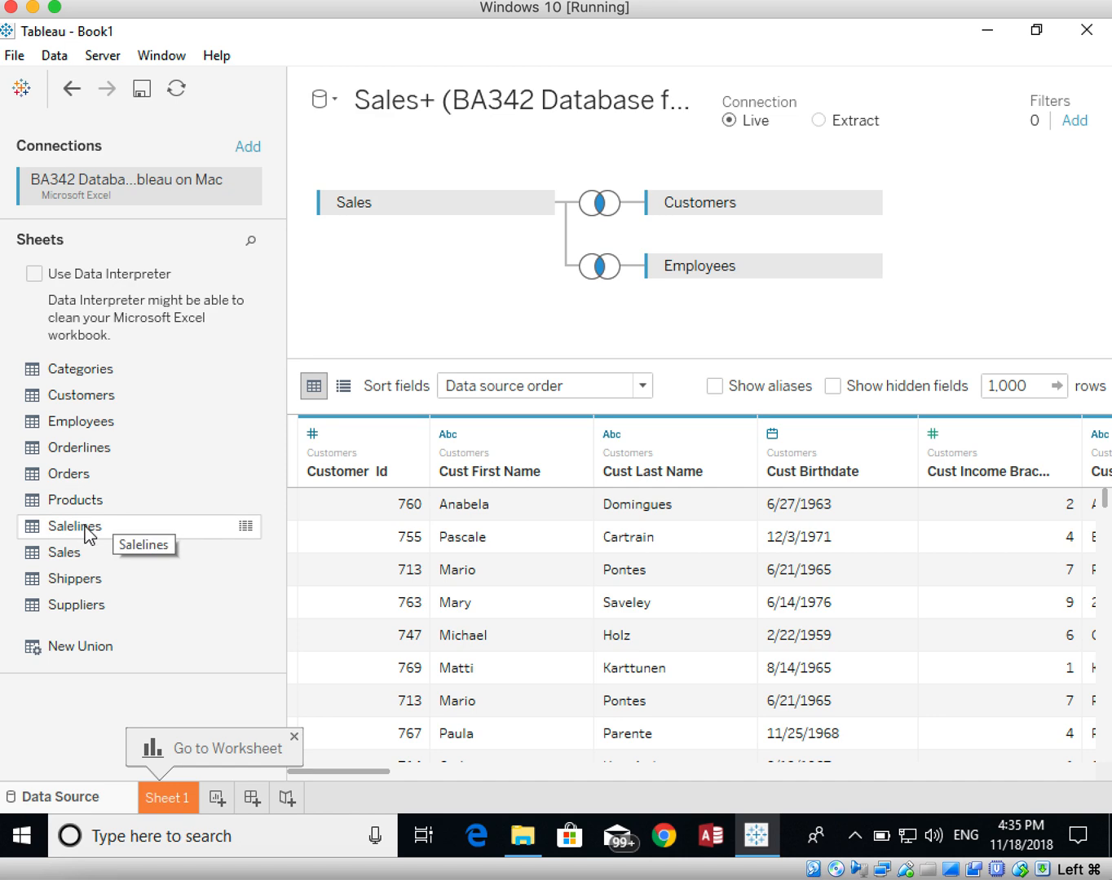
pyautogui.moveTo(70, 534); pyautogui.dragTo(478, 332)
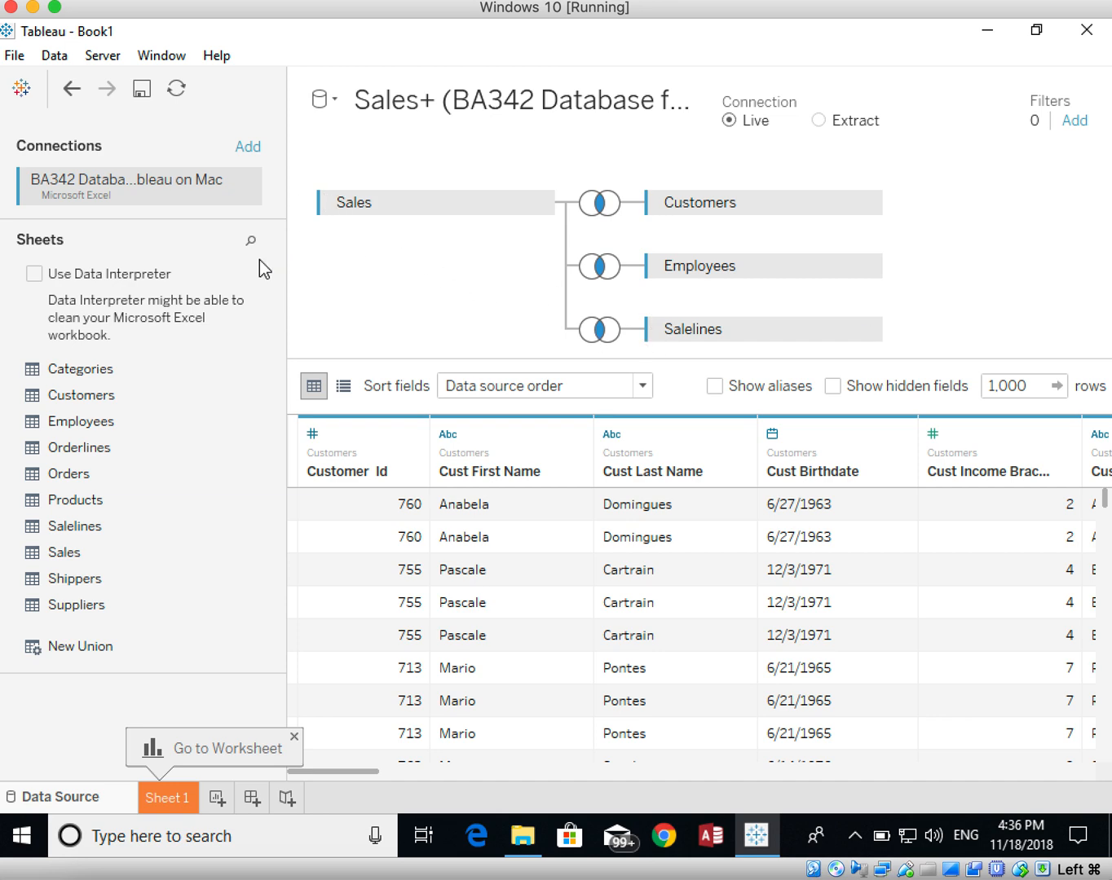
pyautogui.moveTo(75, 578); pyautogui.dragTo(362, 298)
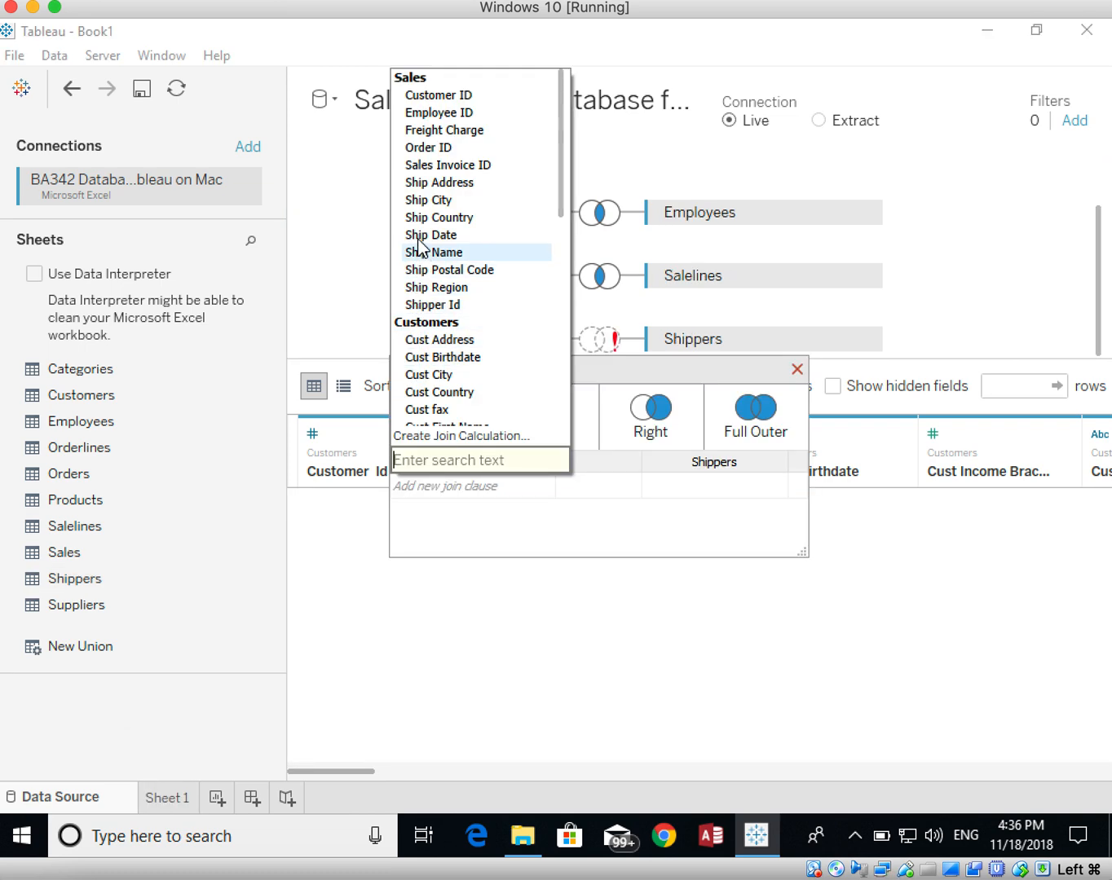
pyautogui.click(423, 304)
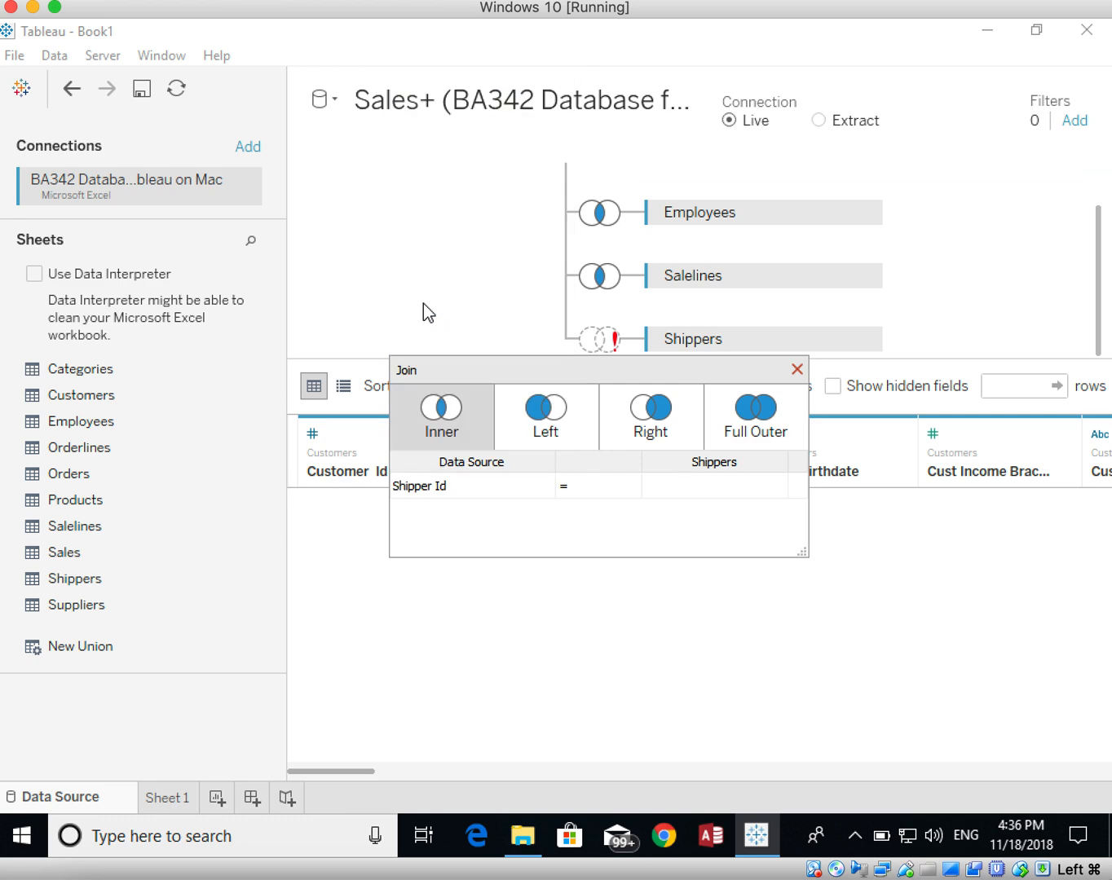
pyautogui.click(721, 485)
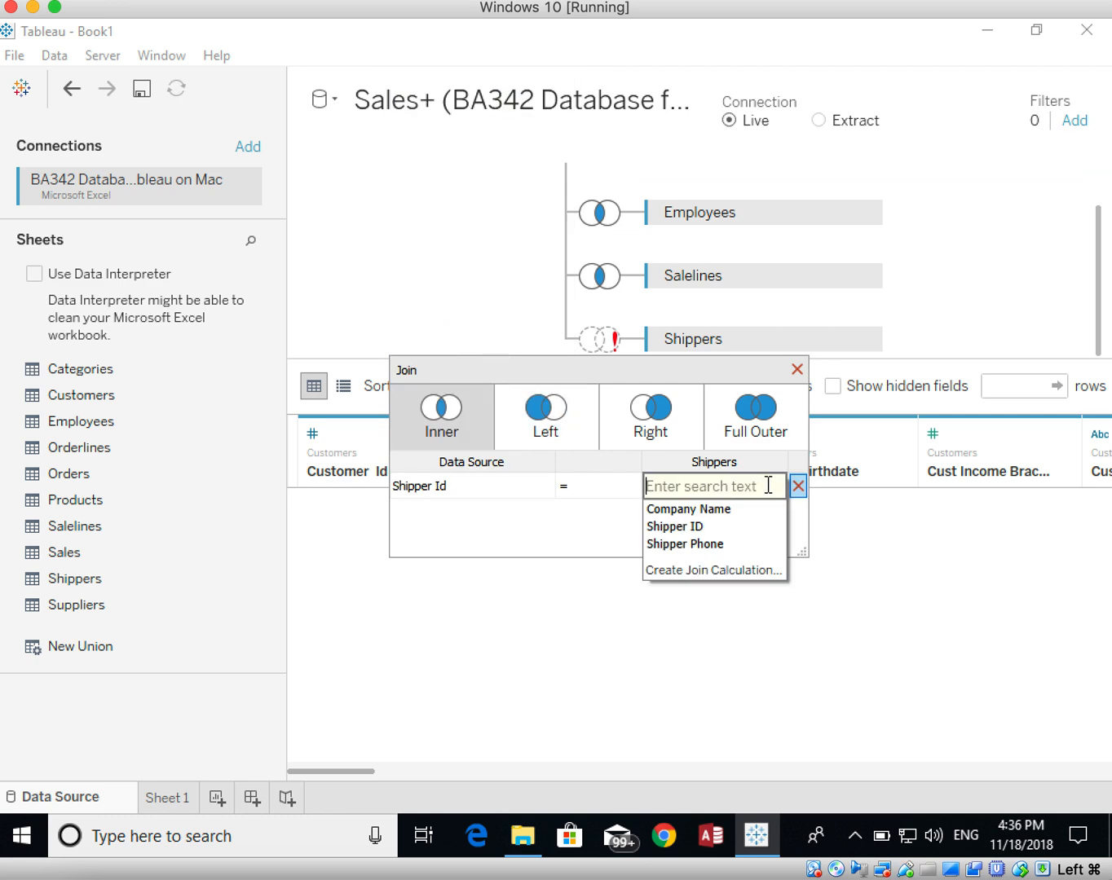
pyautogui.click(719, 524)
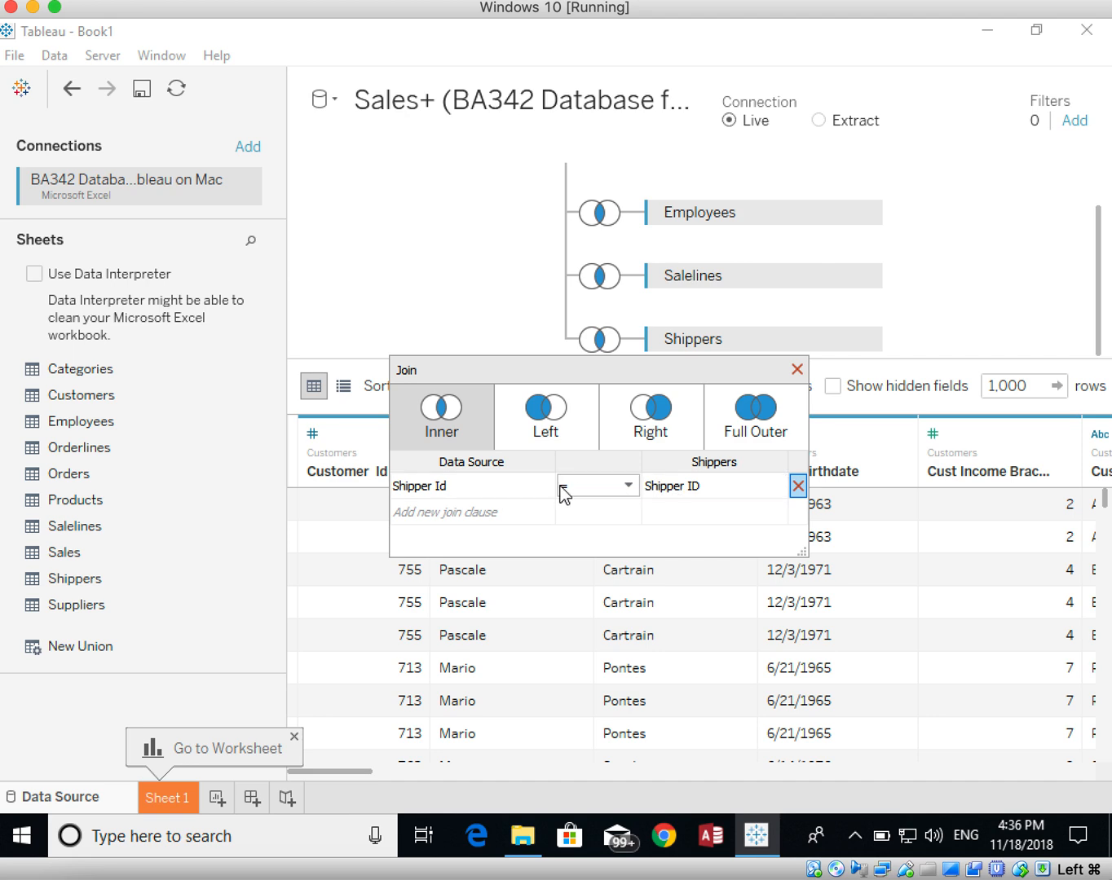
pyautogui.click(796, 371)
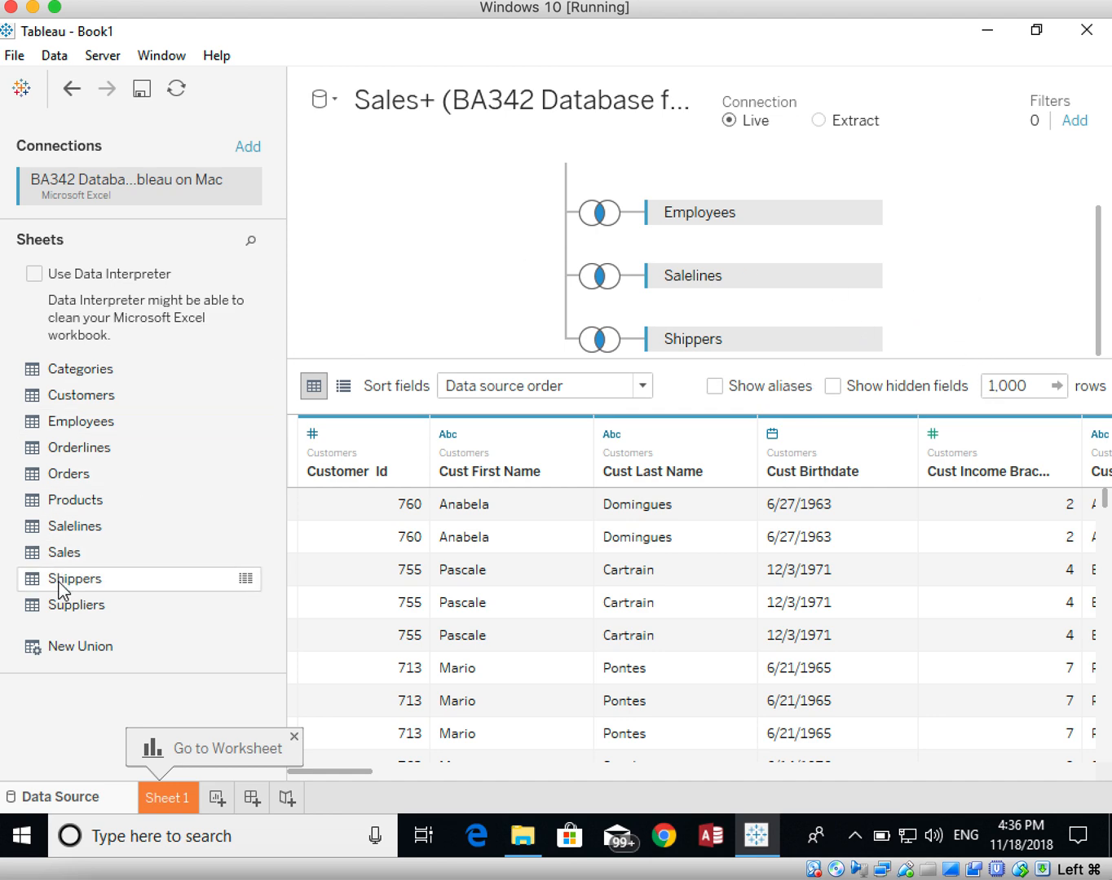
# Step: Join the Products sheet to Salelines and the Categories sheet to Products
pyautogui.moveTo(59, 502); pyautogui.dragTo(384, 246)
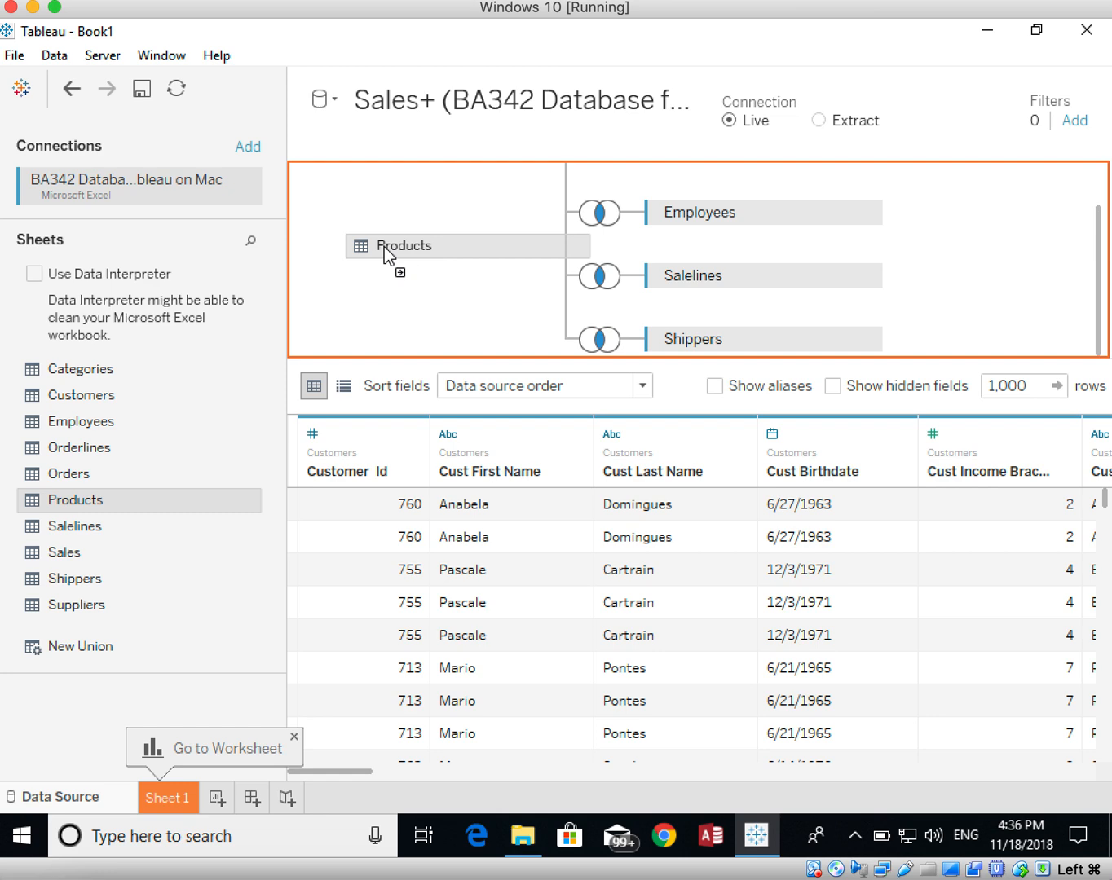
pyautogui.moveTo(384, 247); pyautogui.dragTo(778, 256)
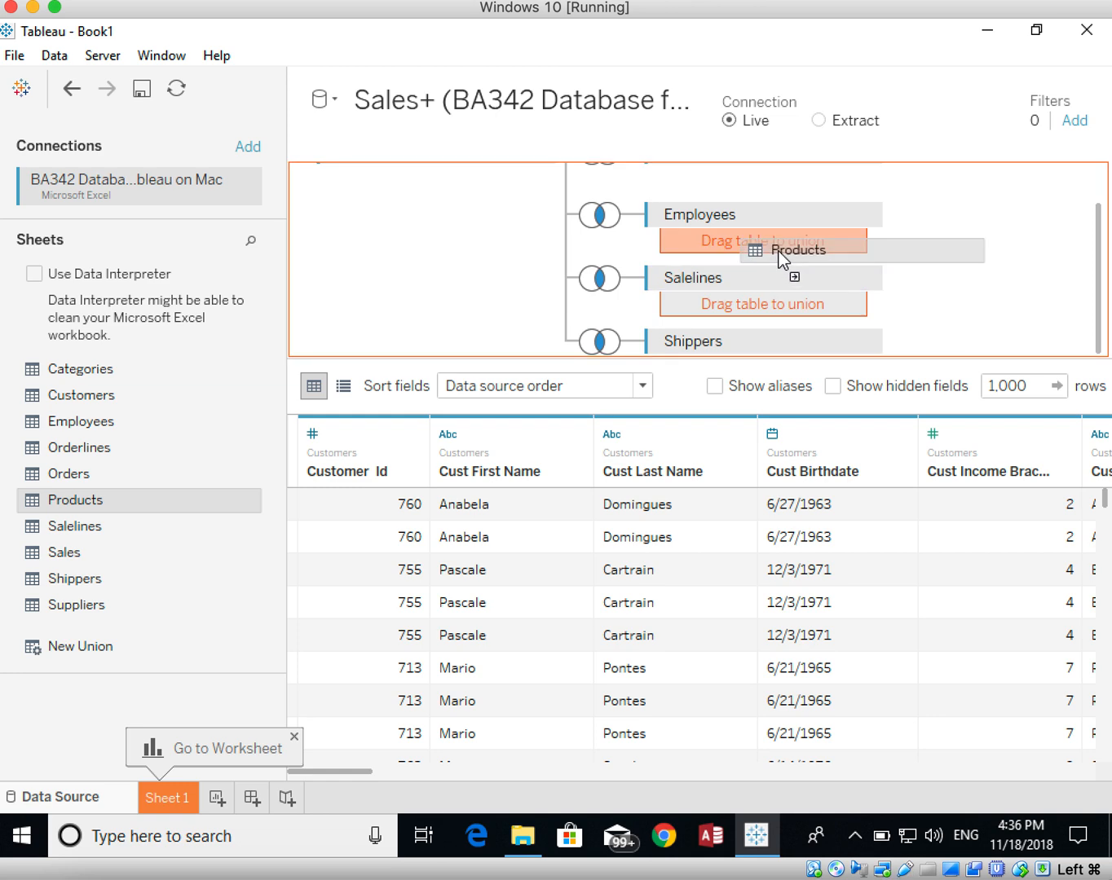
pyautogui.moveTo(778, 254); pyautogui.dragTo(431, 257)
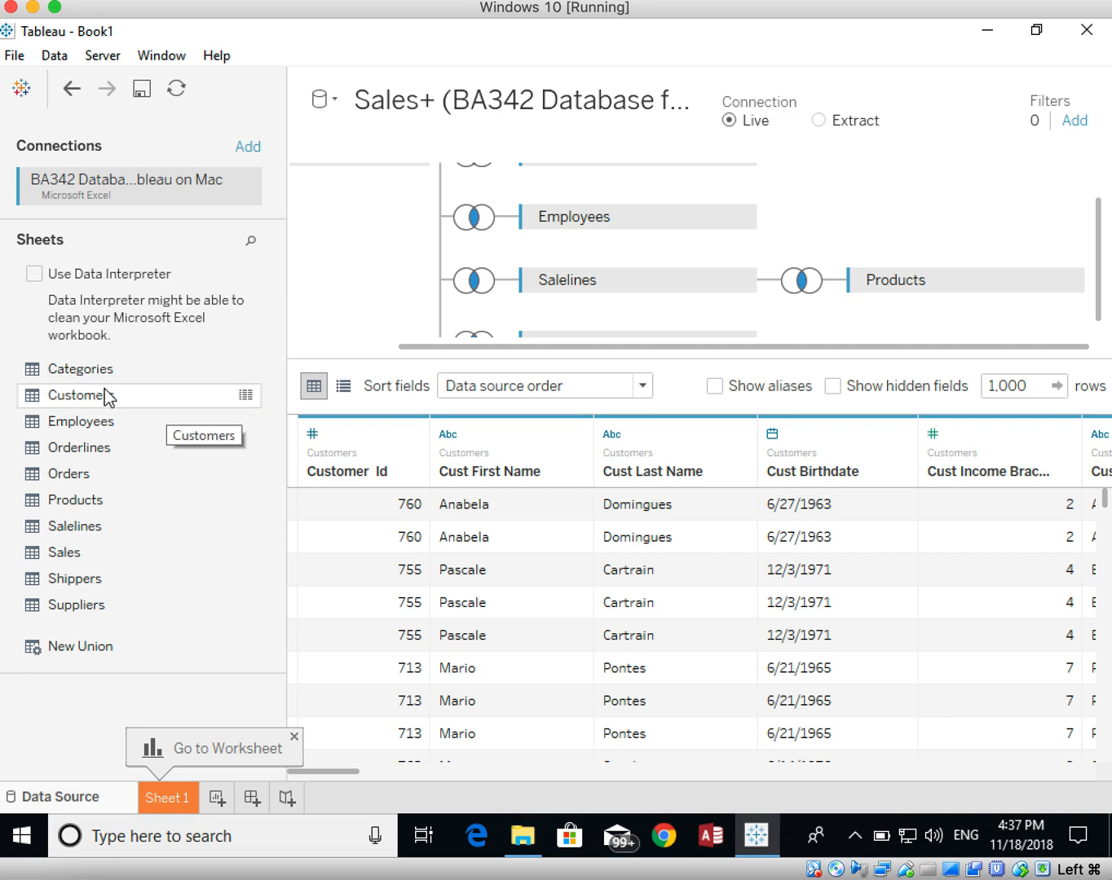
pyautogui.moveTo(73, 374); pyautogui.dragTo(841, 238)
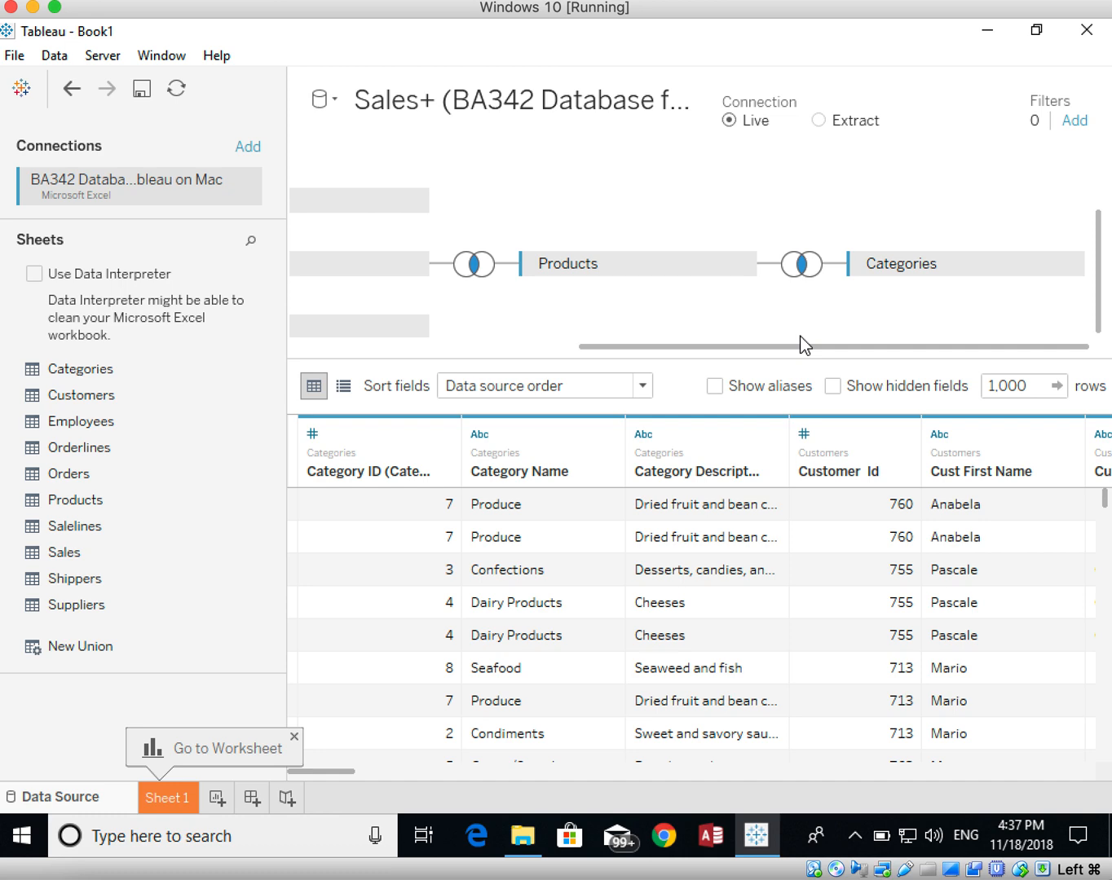
# Step: Set the connection to Extract and open Sheet 1, saving Sales+ (BA342 Database for Tableau on Mac) in the desktop's BA342 Tableau folder
pyautogui.moveTo(708, 351); pyautogui.dragTo(439, 318)
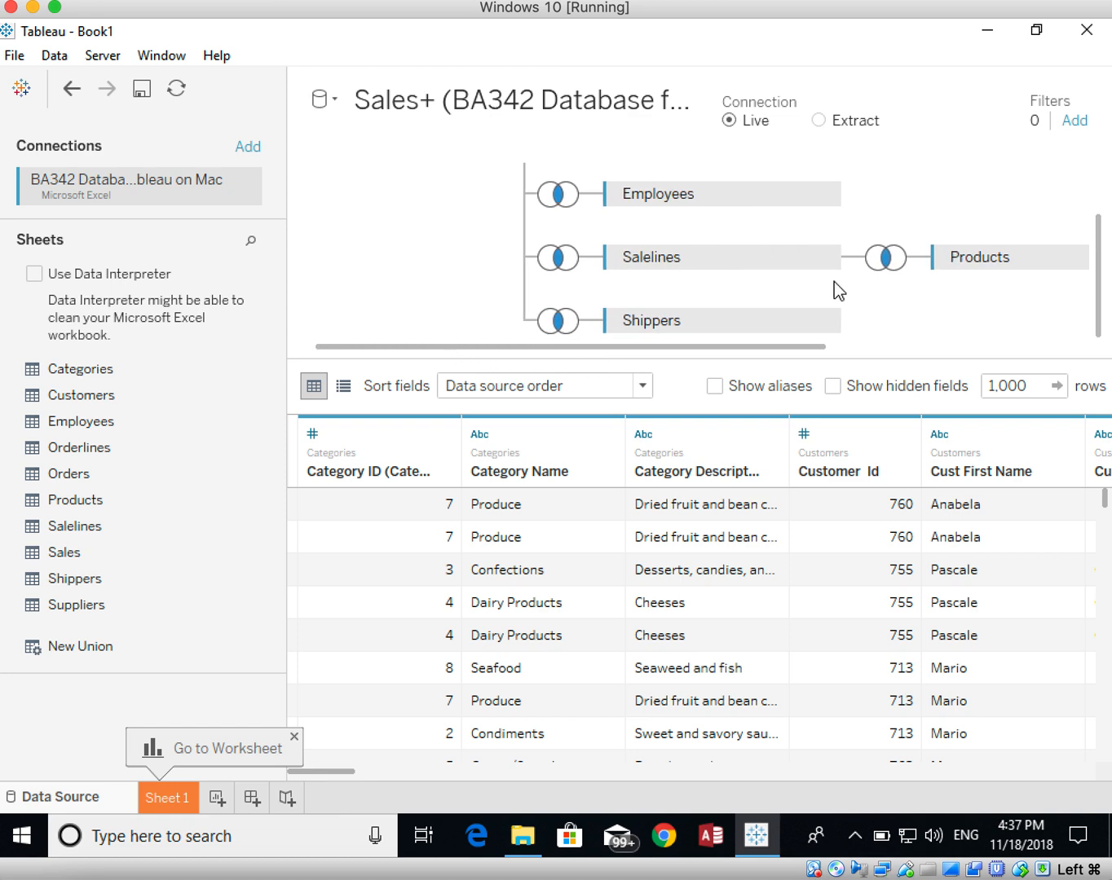
pyautogui.moveTo(1100, 236); pyautogui.dragTo(1092, 172)
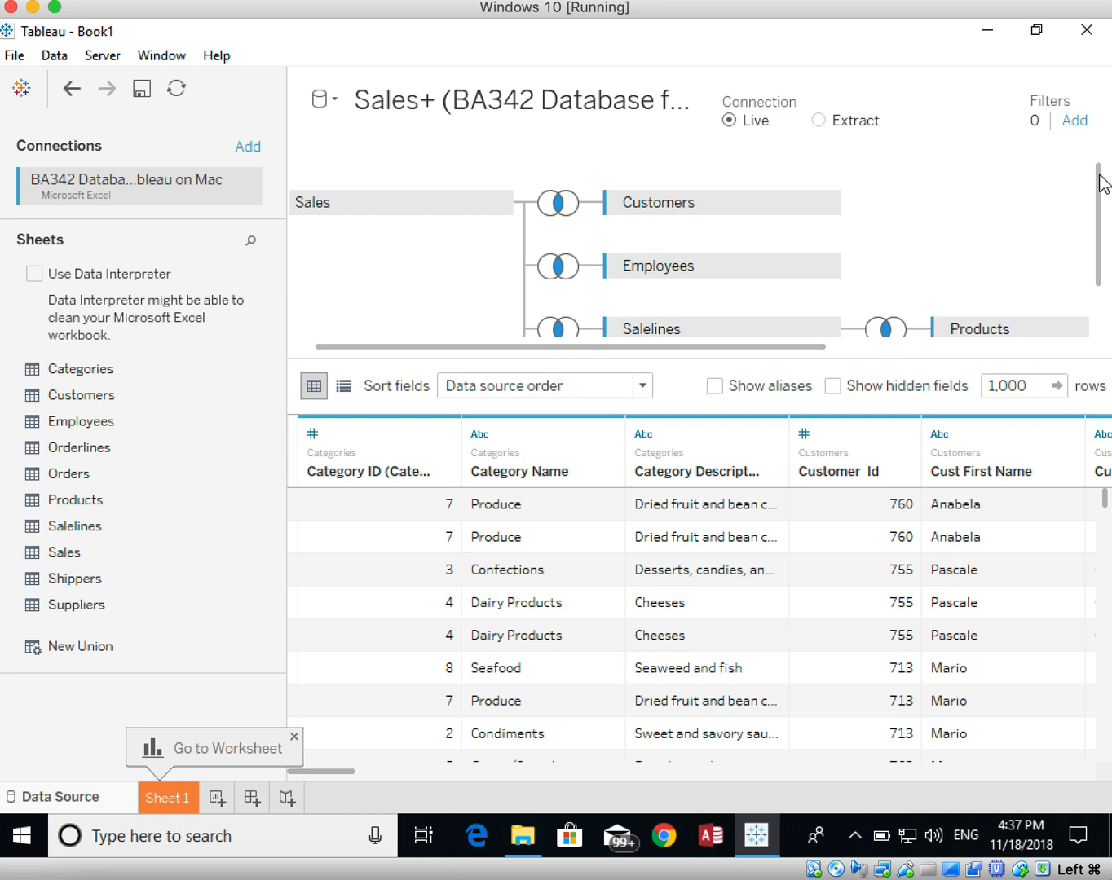
pyautogui.moveTo(1101, 182); pyautogui.dragTo(1102, 248)
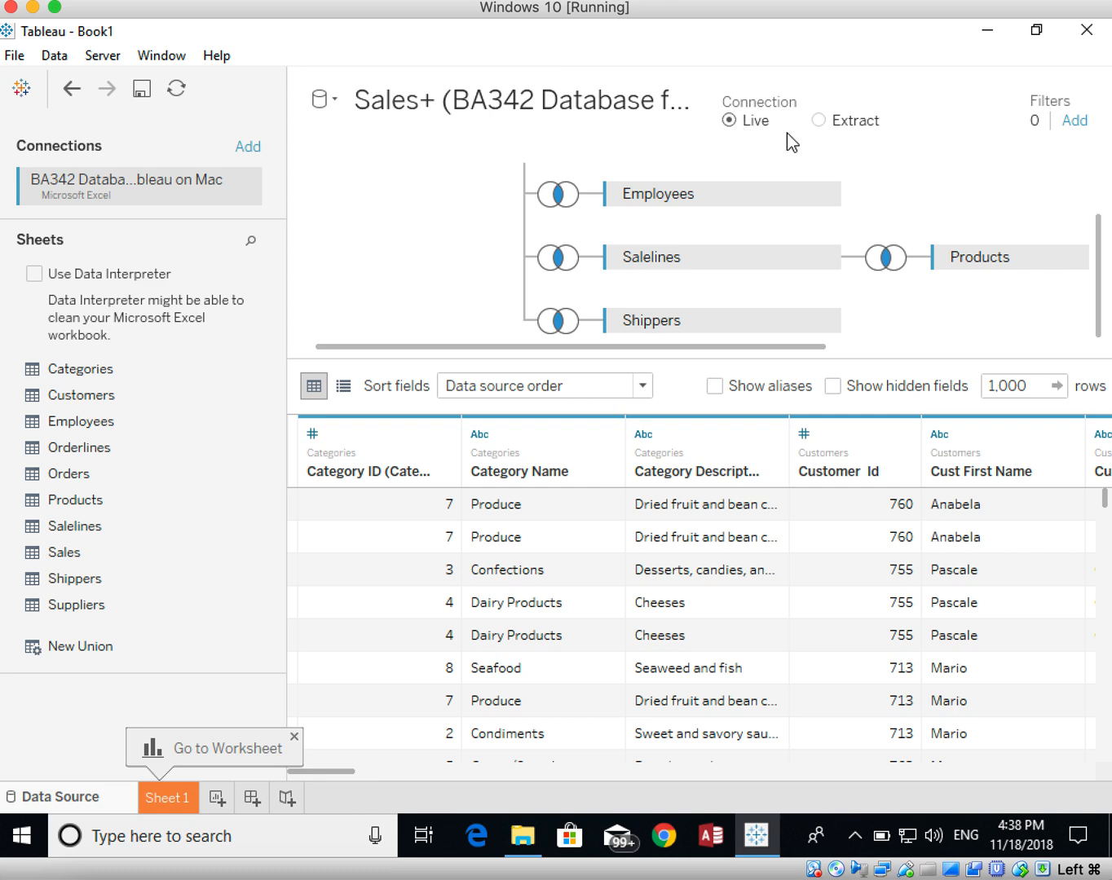
pyautogui.click(817, 121)
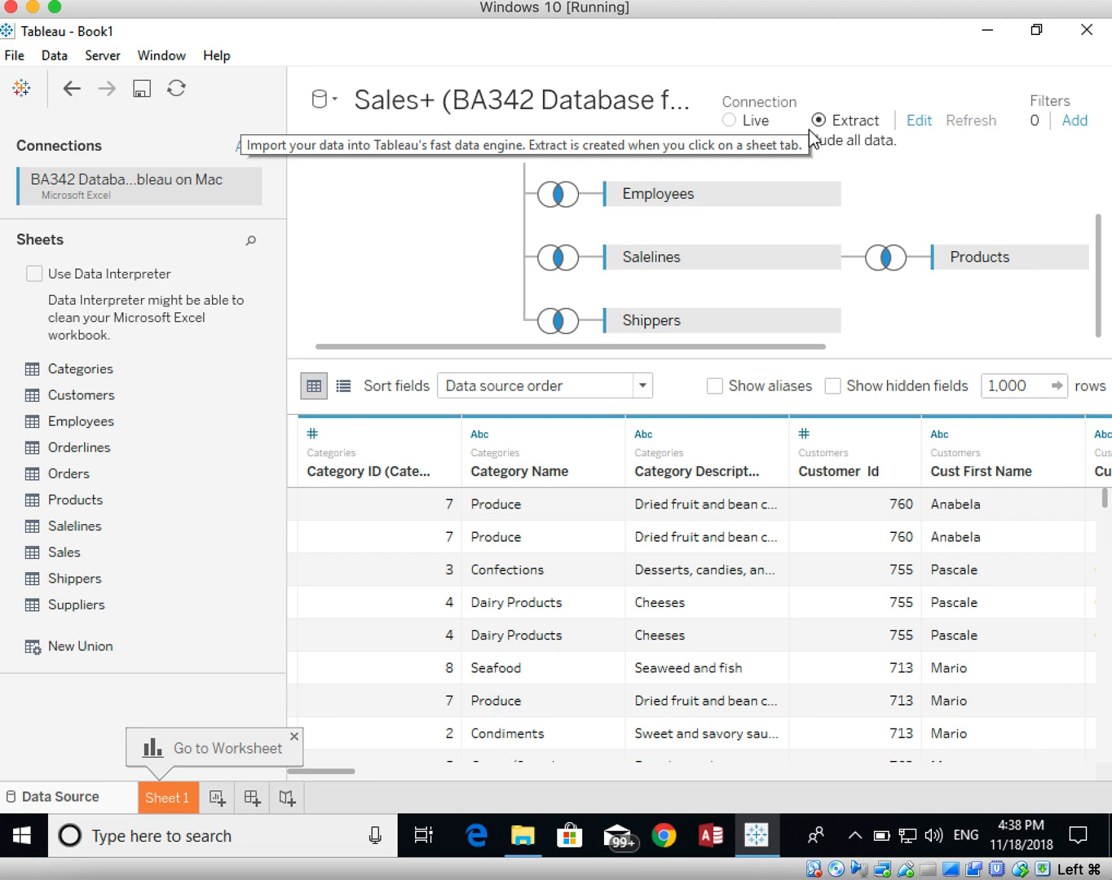
pyautogui.click(168, 798)
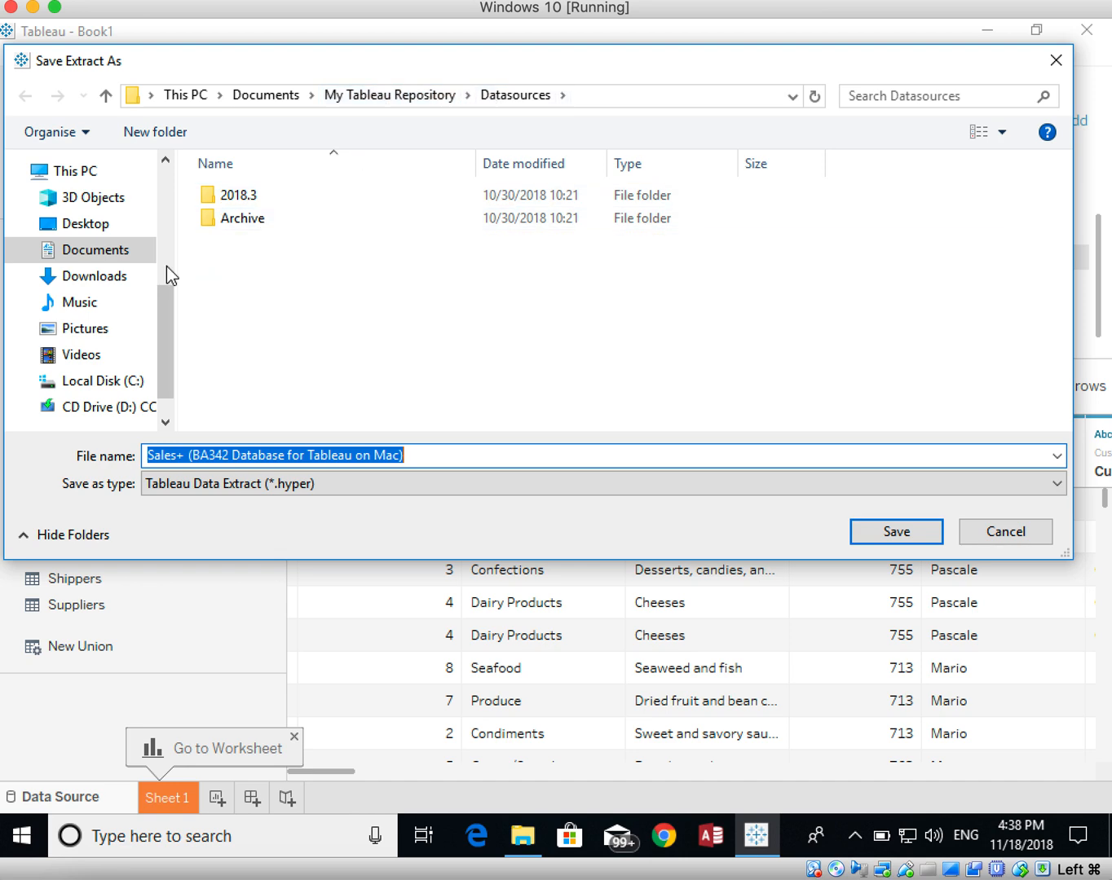
pyautogui.click(59, 229)
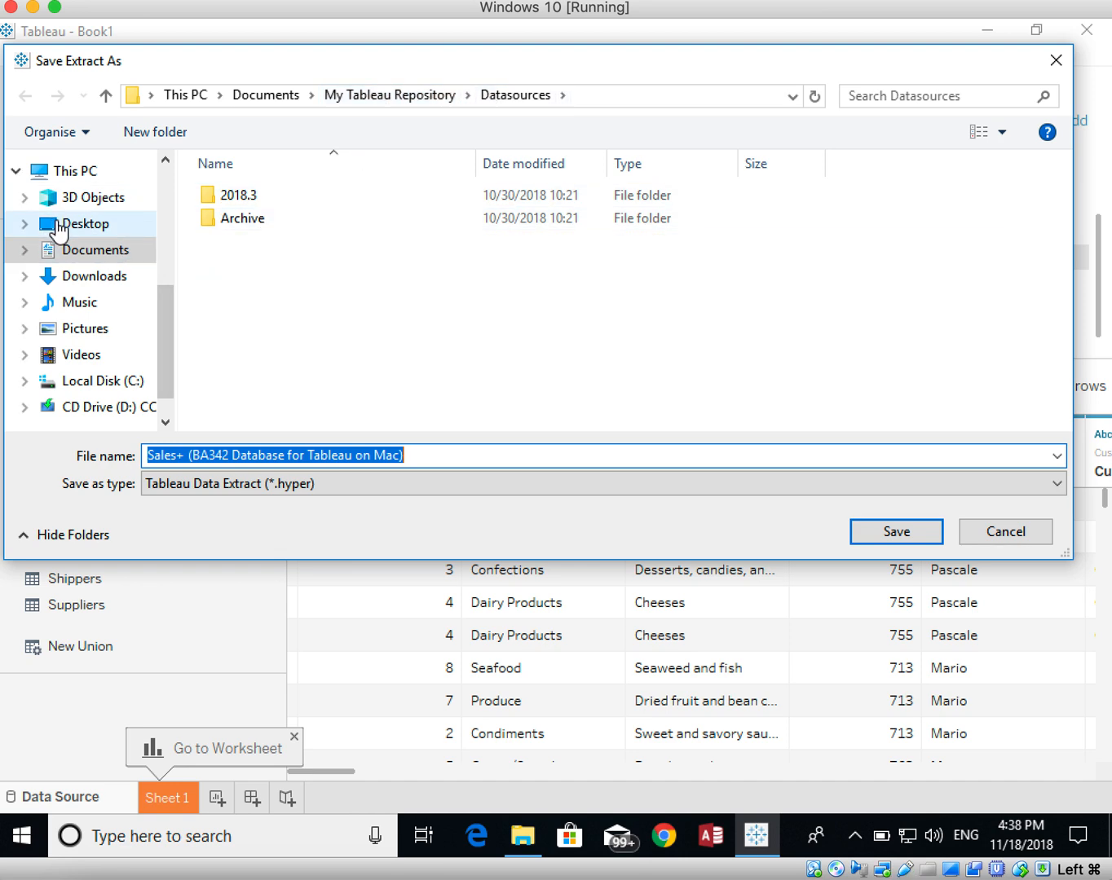
pyautogui.doubleClick(231, 214)
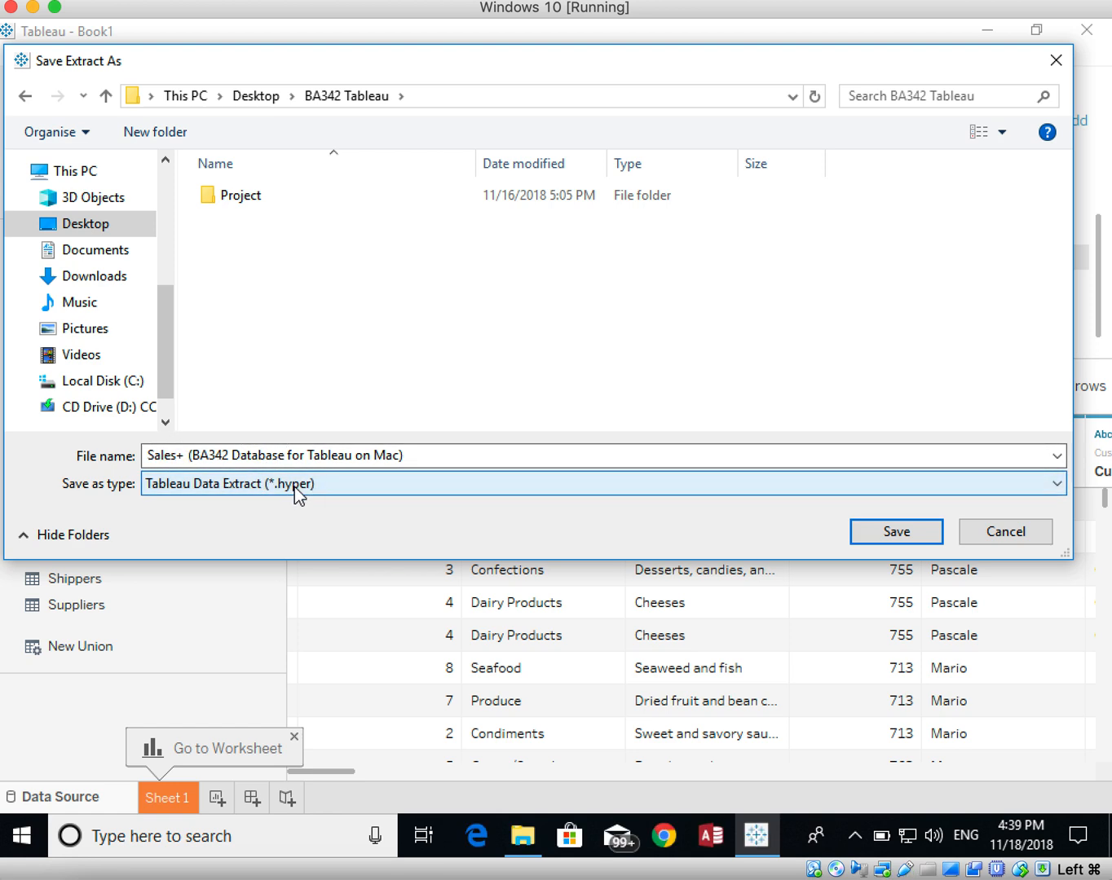
pyautogui.click(869, 534)
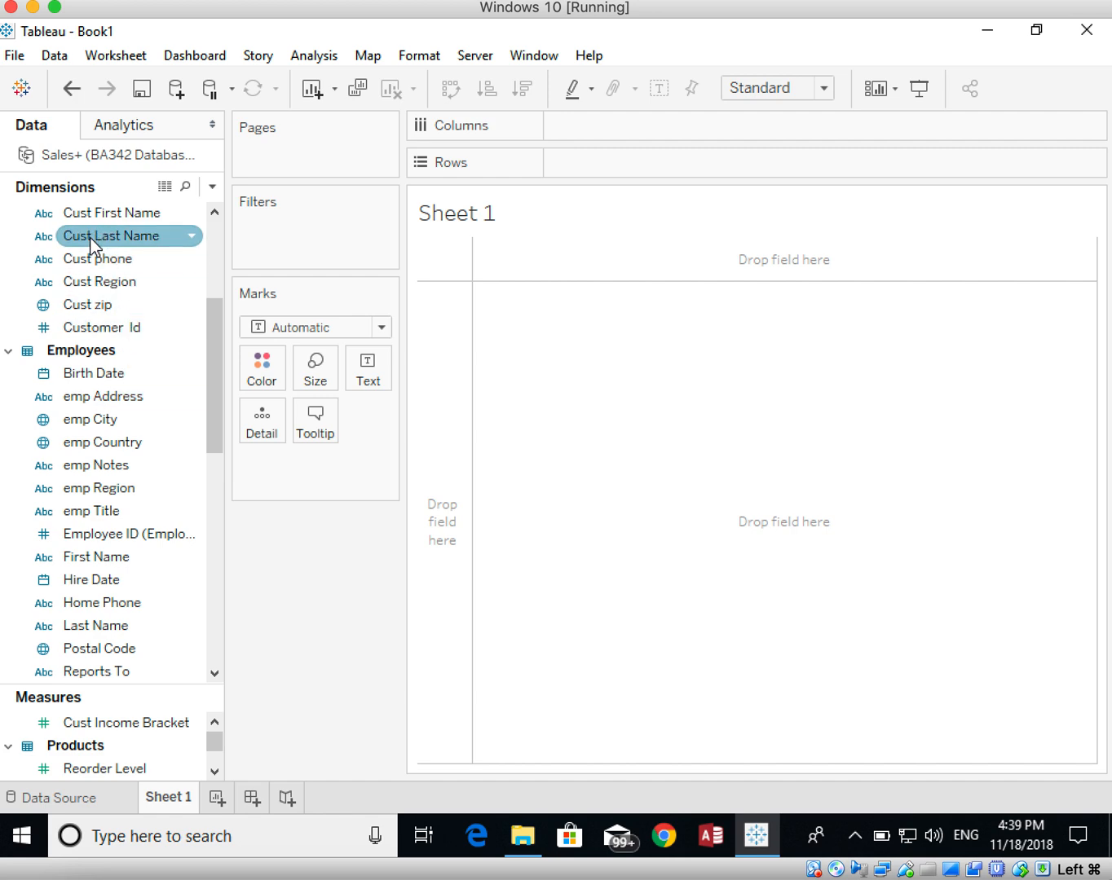
# Step: Enlarge the measures list and convert Sales Invoice ID (Salelines) from a measure to a dimension
pyautogui.scroll(-9, 92, 249)
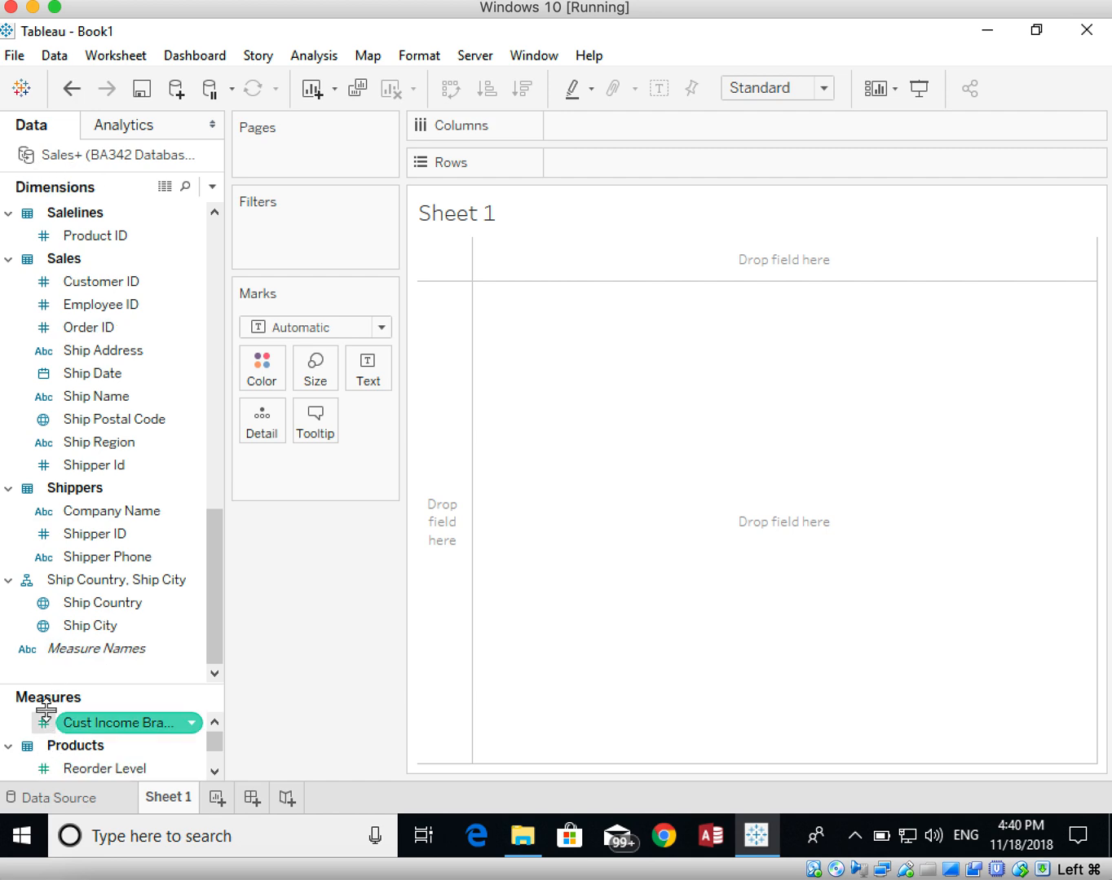
pyautogui.moveTo(79, 684); pyautogui.dragTo(71, 498)
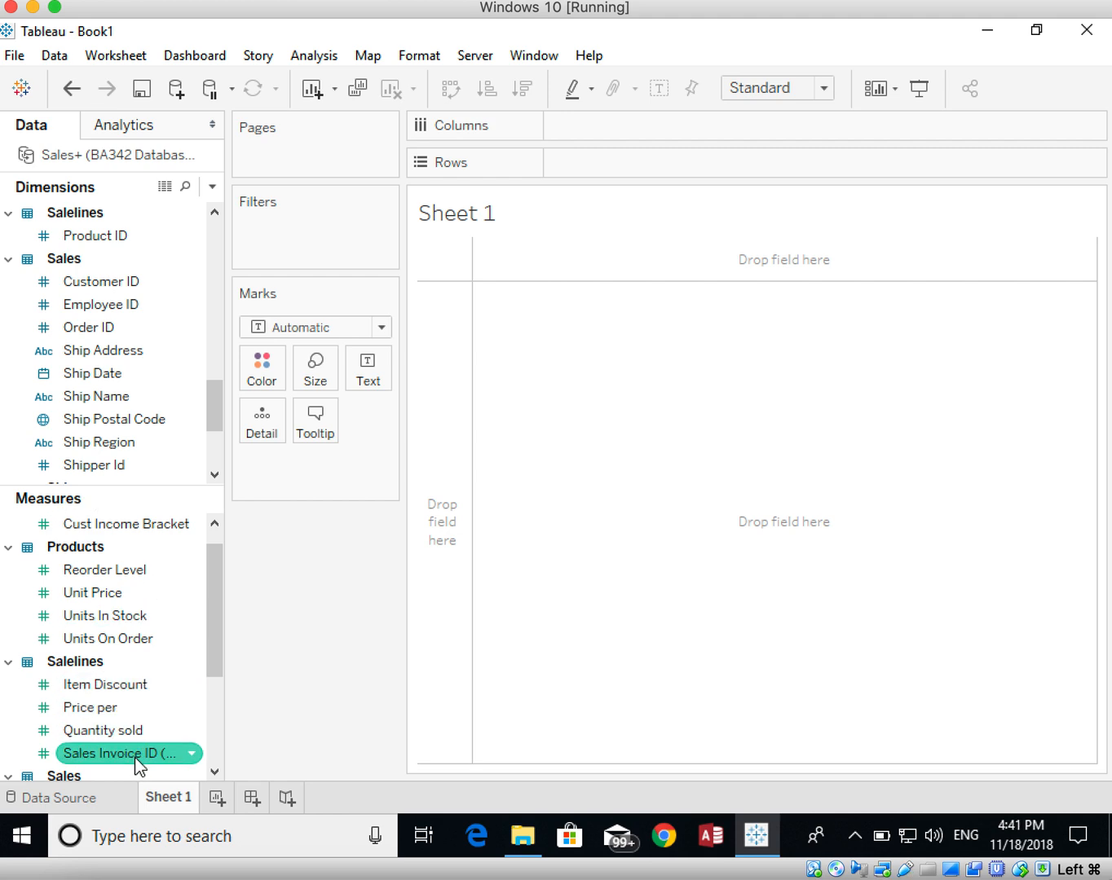
pyautogui.moveTo(131, 755); pyautogui.dragTo(107, 390)
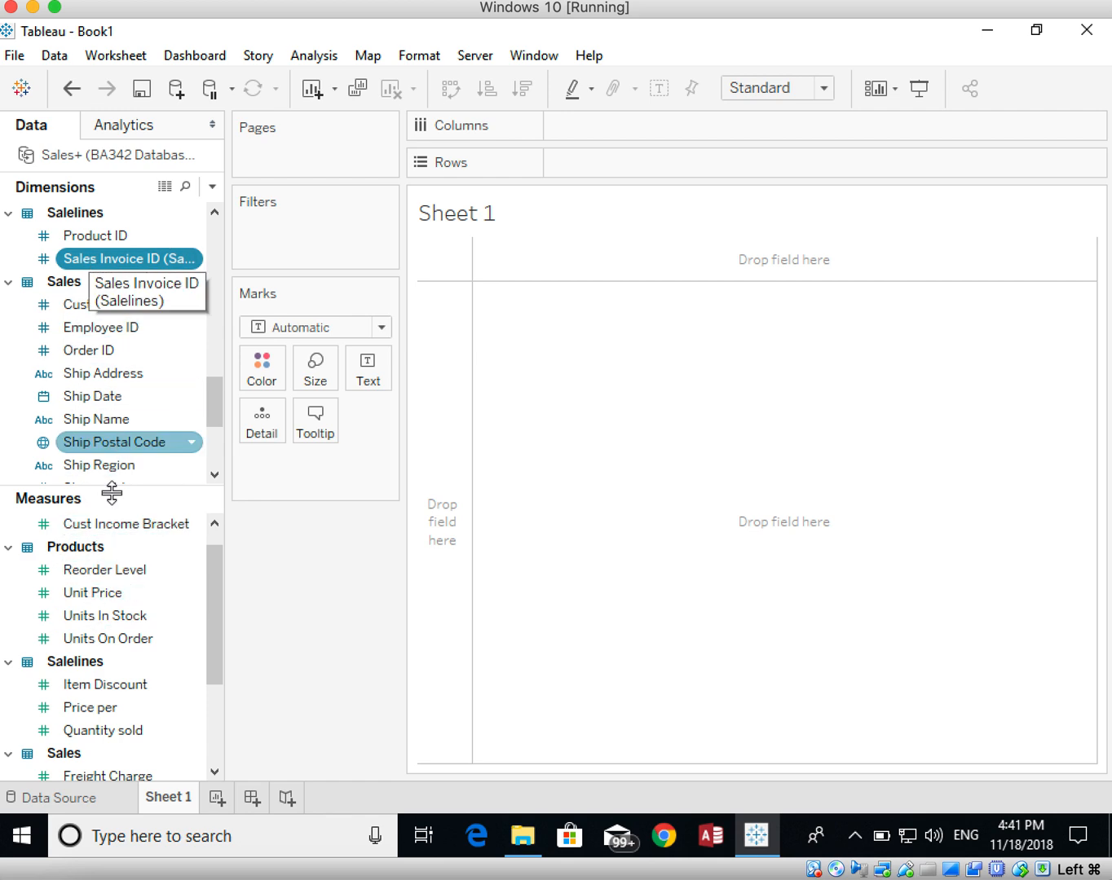
# Step: Convert Sales Invoice ID in the Sales table from a measure to a dimension and check the remaining measures
pyautogui.moveTo(212, 576); pyautogui.dragTo(215, 648)
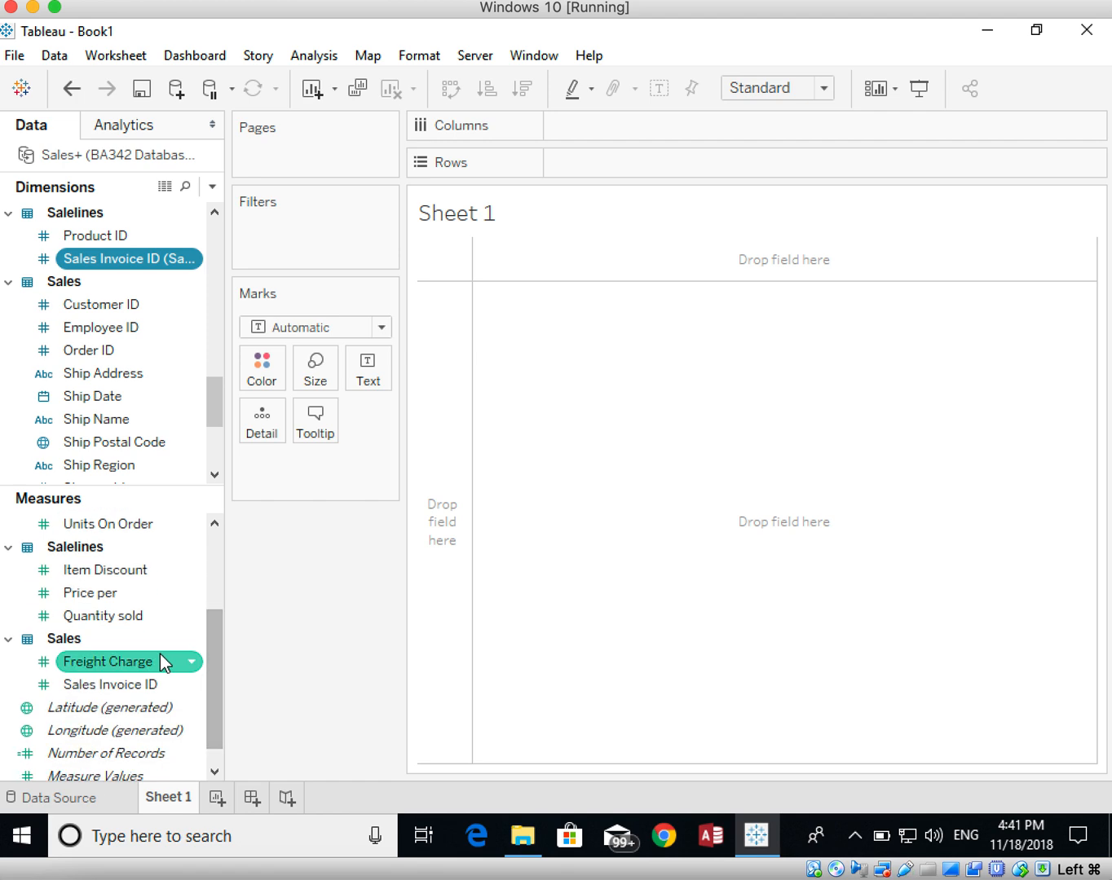
pyautogui.click(102, 684)
pyautogui.moveTo(118, 491); pyautogui.dragTo(116, 463)
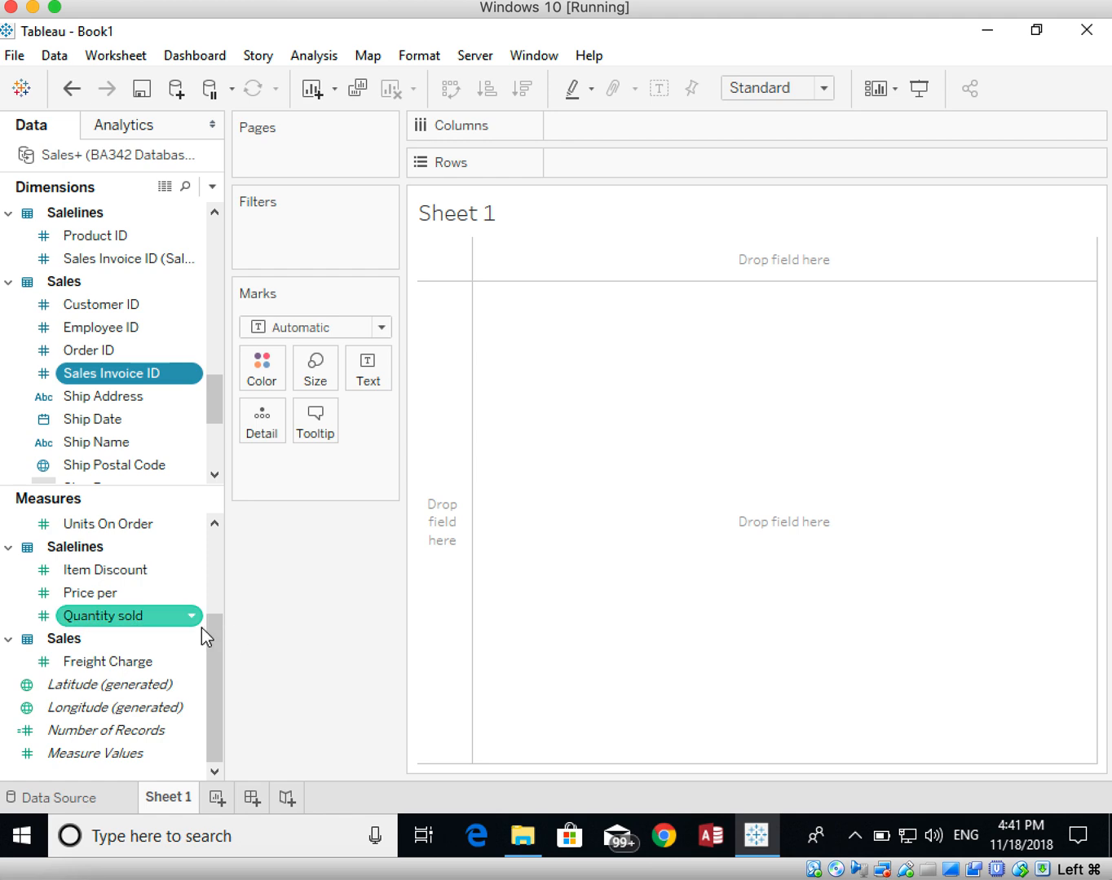
pyautogui.moveTo(214, 635); pyautogui.dragTo(215, 556)
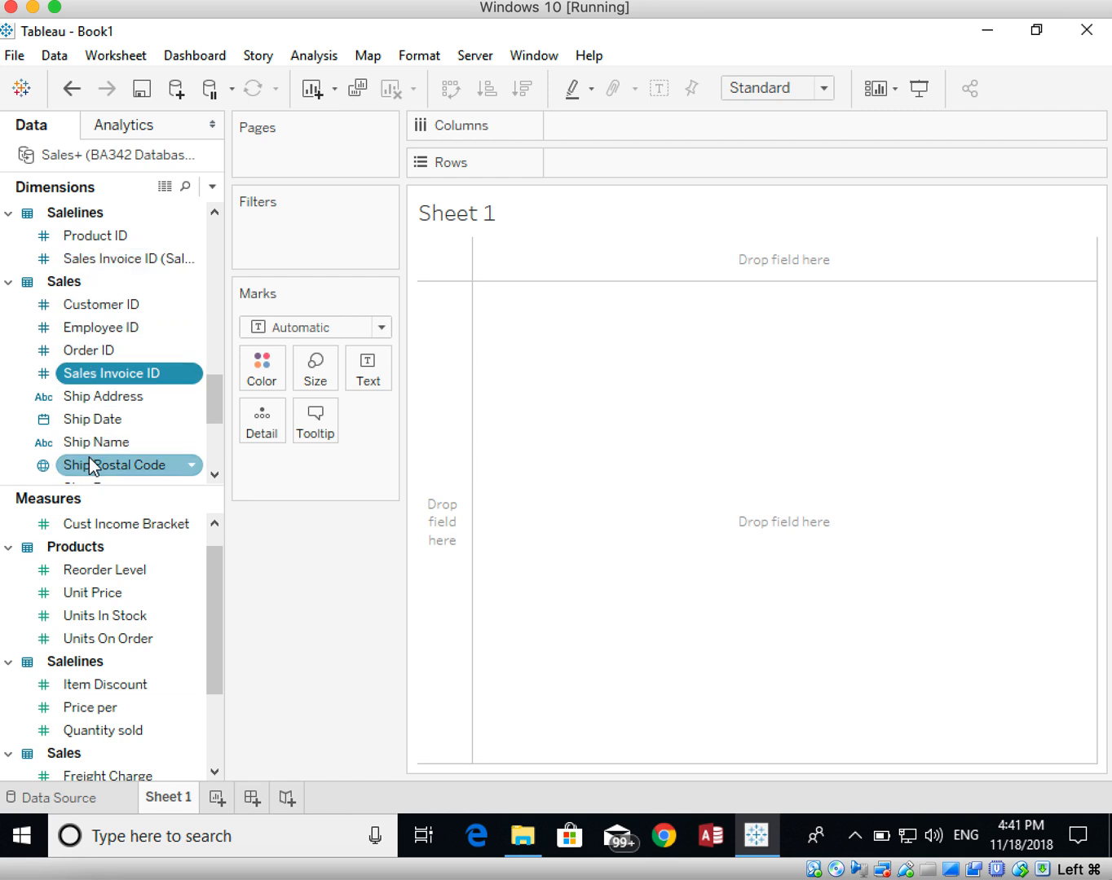
# Step: Rename the Cust Country dimension to Customer Country
pyautogui.scroll(3, 79, 373)
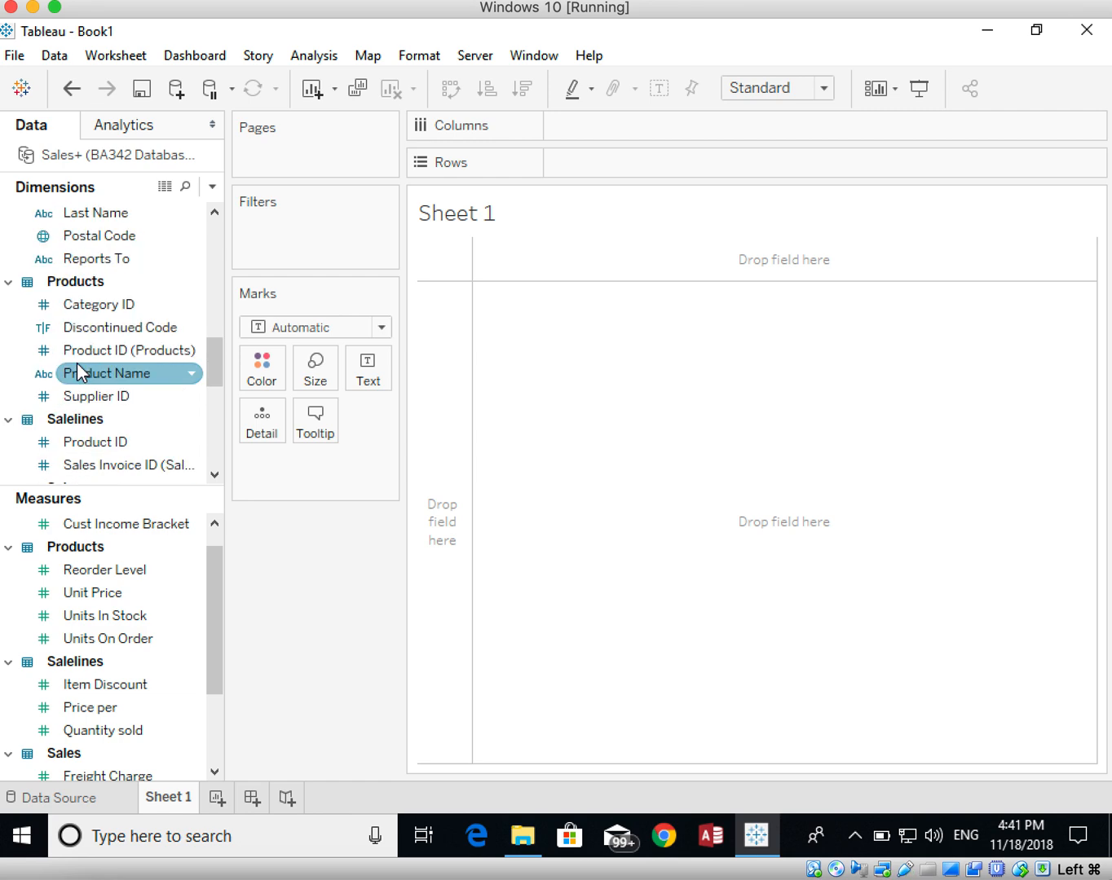
pyautogui.scroll(-1, 80, 373)
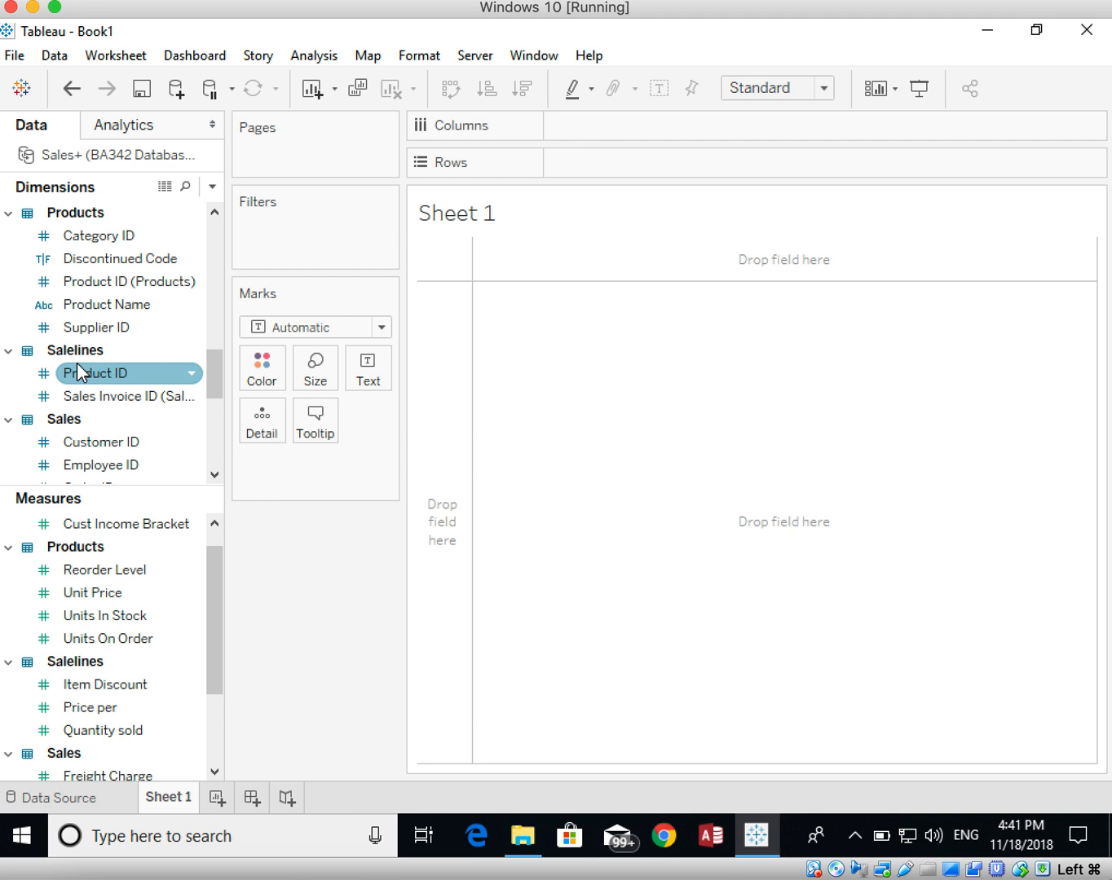
pyautogui.scroll(-2, 80, 373)
pyautogui.scroll(-4, 79, 373)
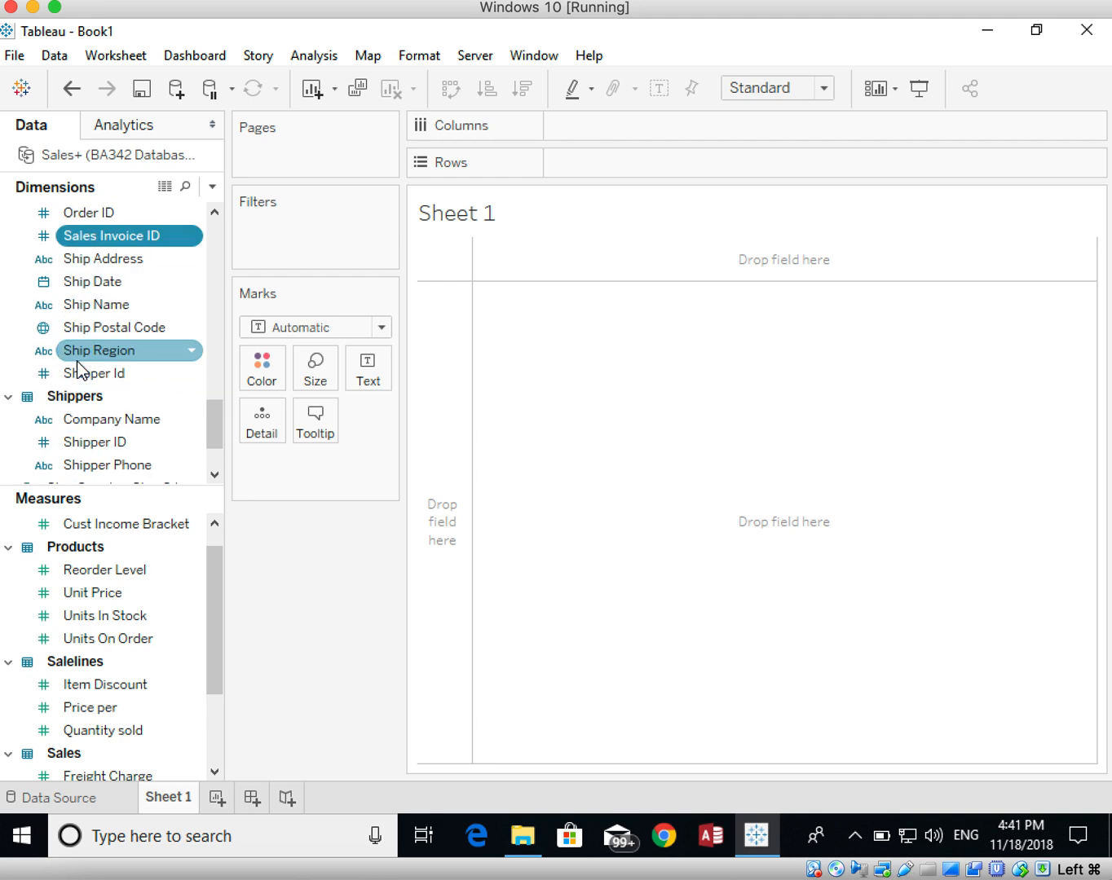
pyautogui.scroll(10, 79, 369)
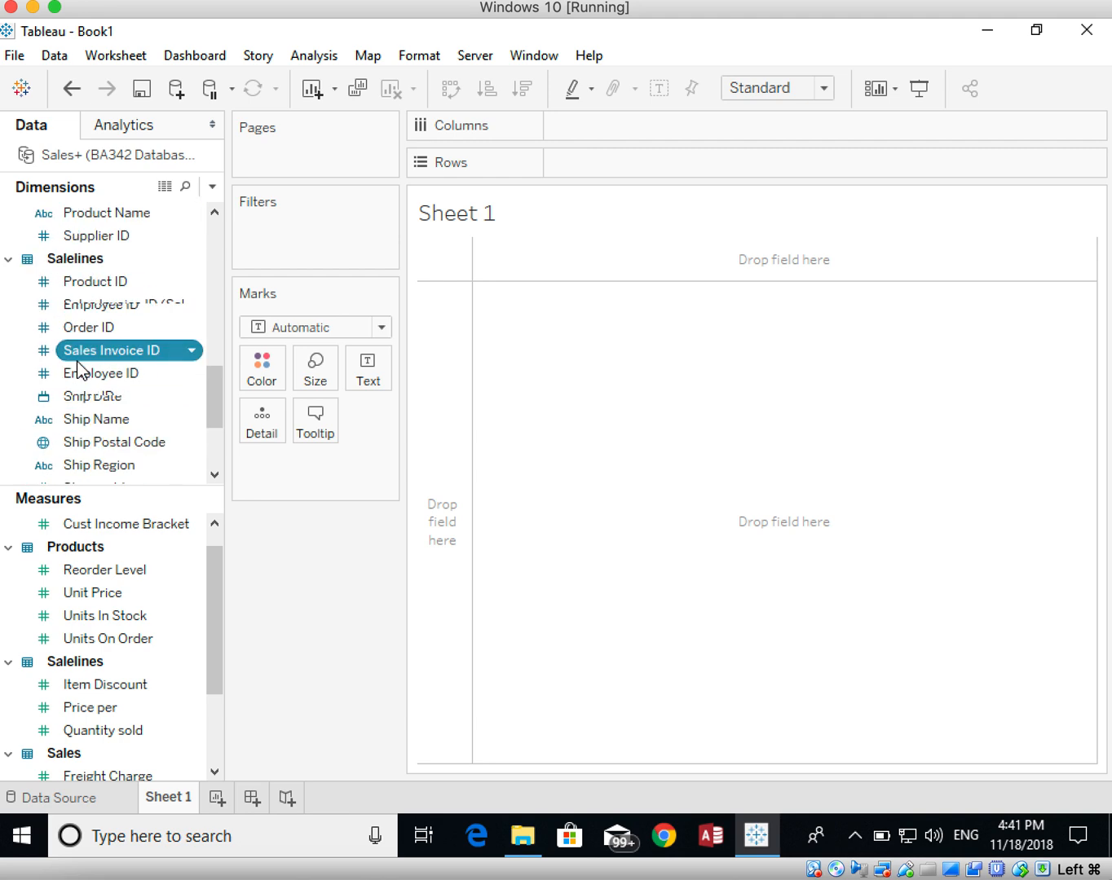
pyautogui.scroll(3, 79, 365)
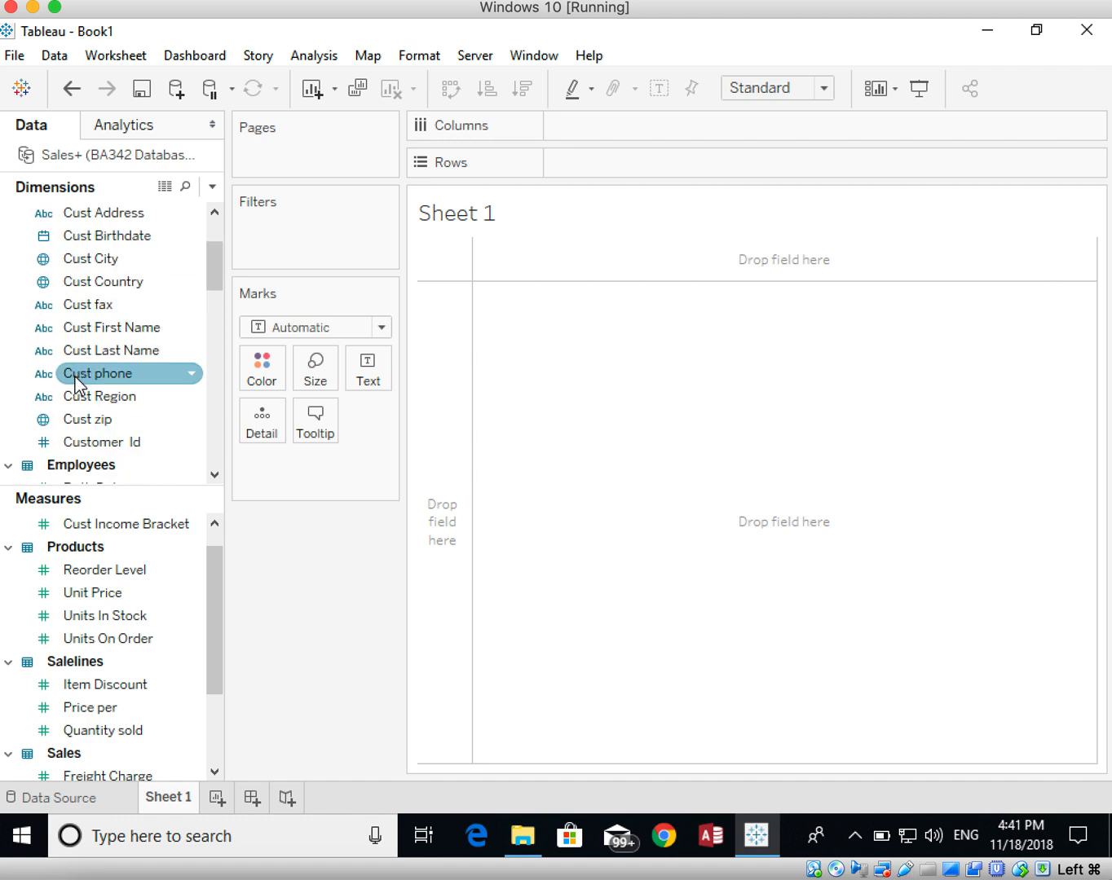
pyautogui.rightClick(79, 283)
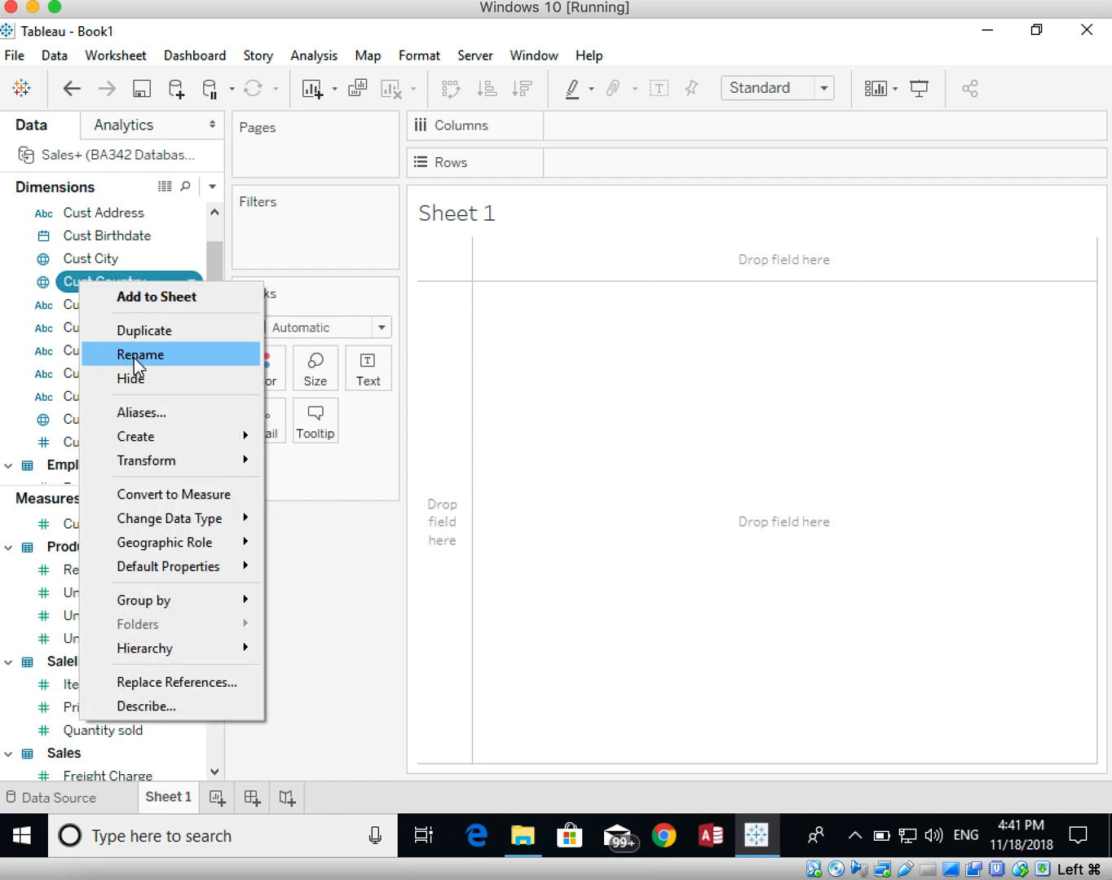
pyautogui.click(134, 355)
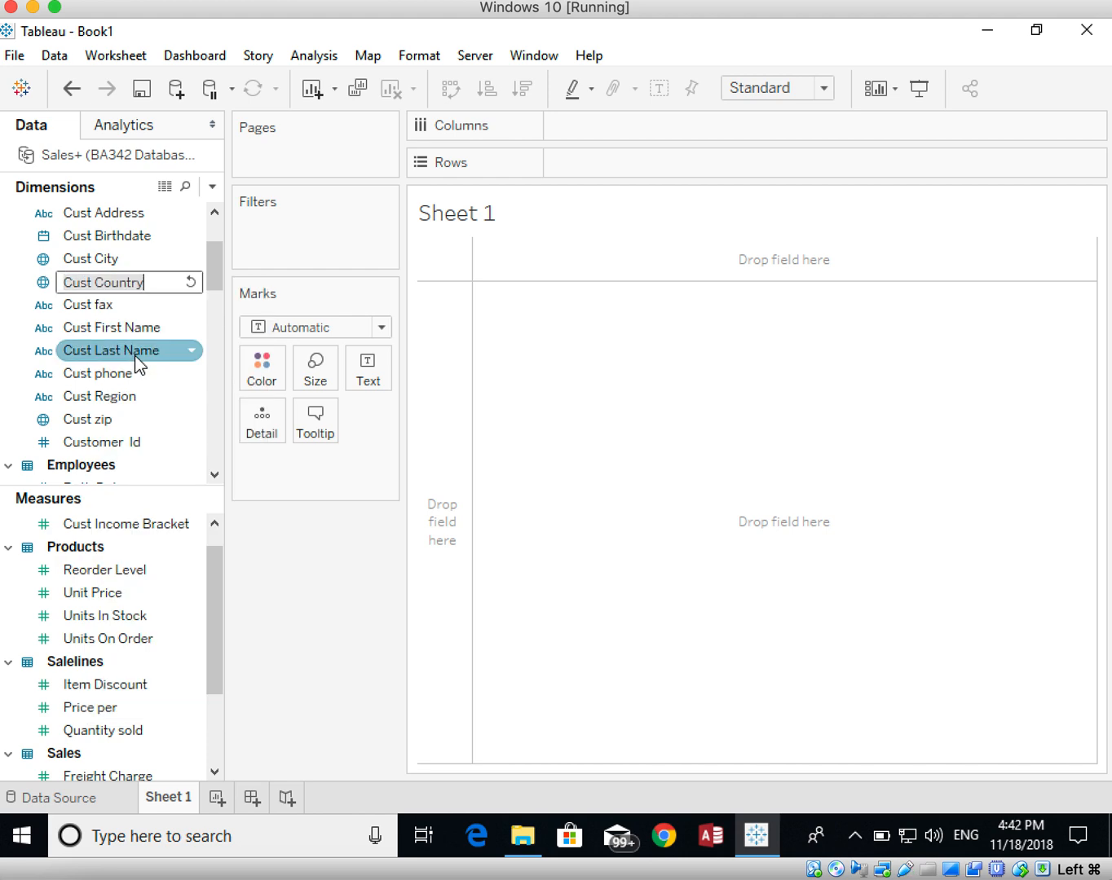
pyautogui.press('Left')
pyautogui.press('Left')
pyautogui.press('Left')
pyautogui.press('Left')
pyautogui.press('Left')
pyautogui.press('Left')
pyautogui.press('Left')
pyautogui.press('Left')
pyautogui.press('Left')
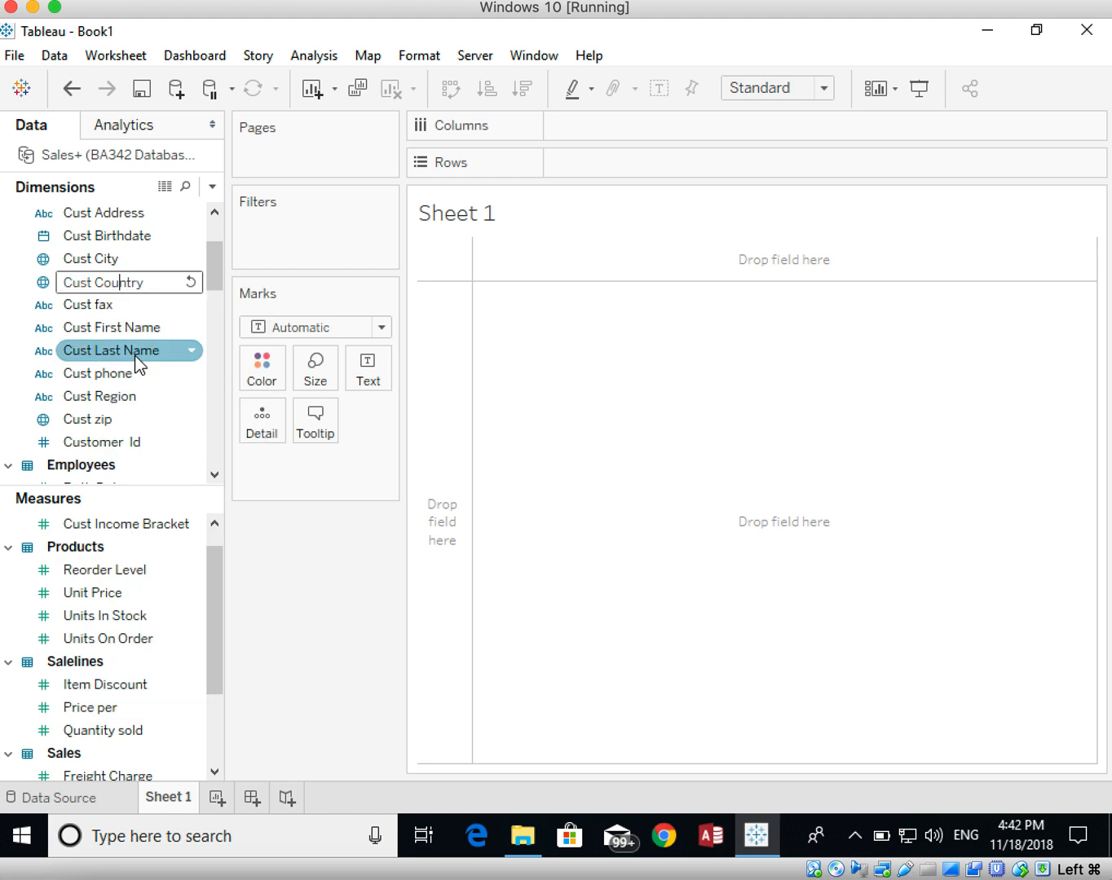
pyautogui.press('Right')
pyautogui.write('omer')
pyautogui.press('Return')
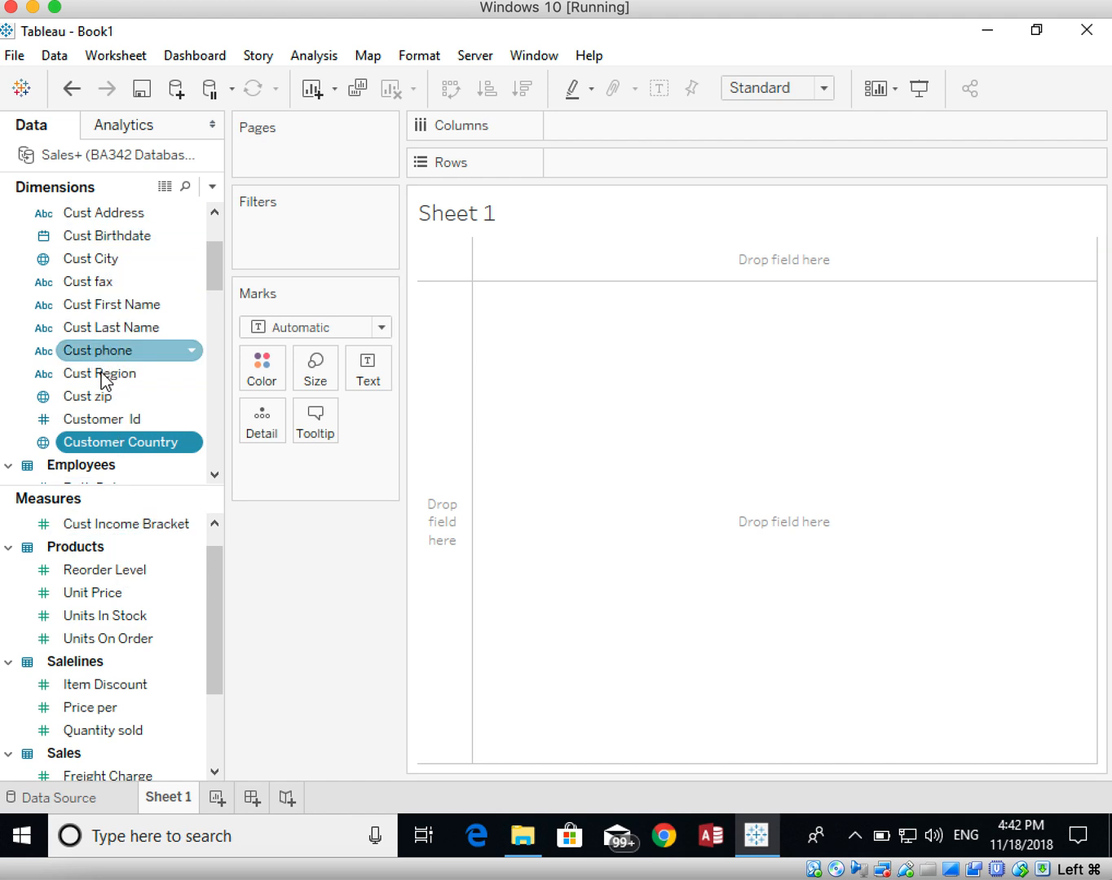
# Step: Place Customer Country on Rows, widen its column, and add Customer Id after it on Rows
pyautogui.moveTo(114, 445); pyautogui.dragTo(602, 167)
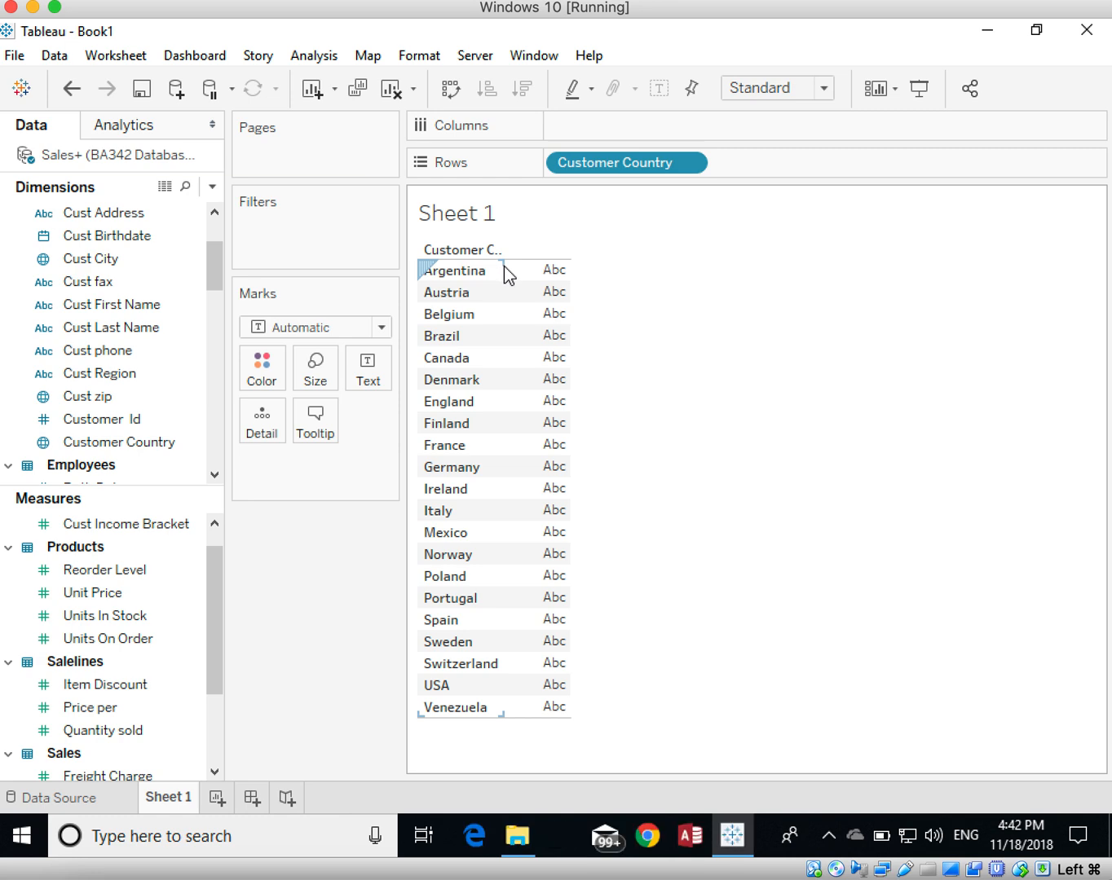
pyautogui.moveTo(504, 264); pyautogui.dragTo(648, 272)
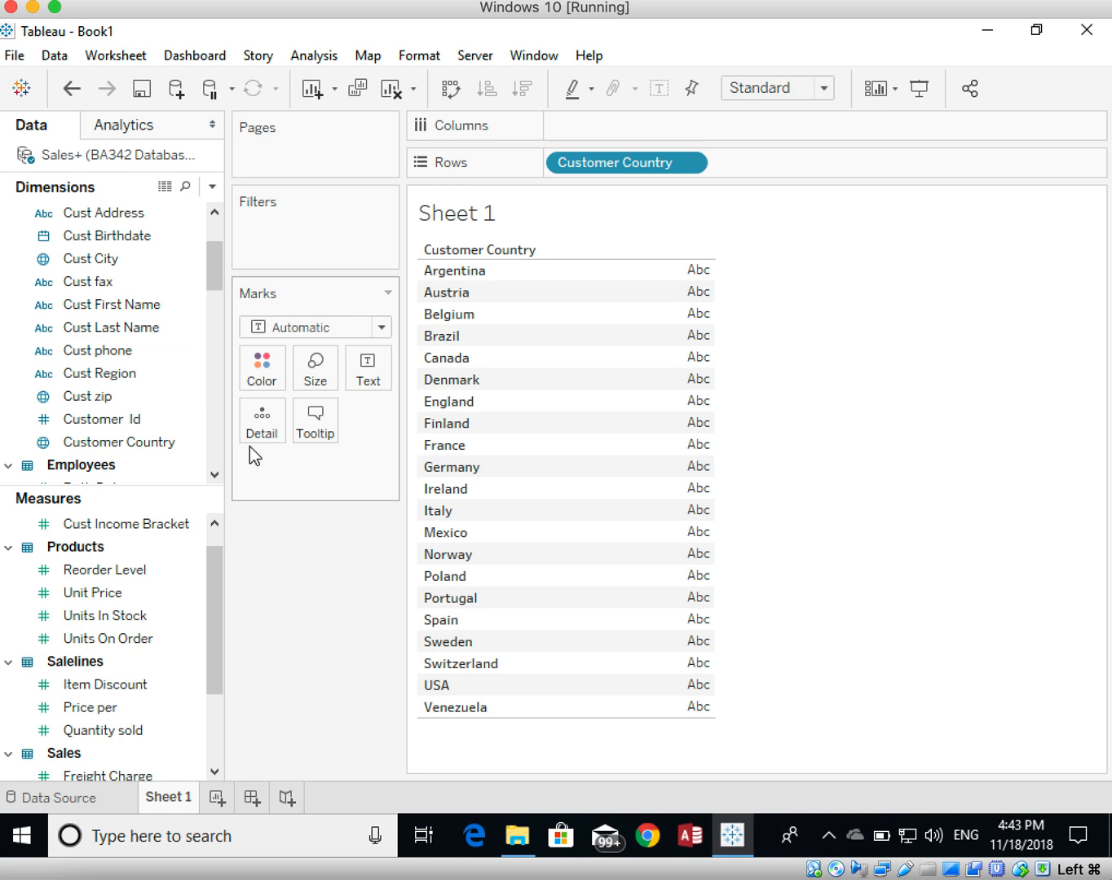
pyautogui.click(195, 424)
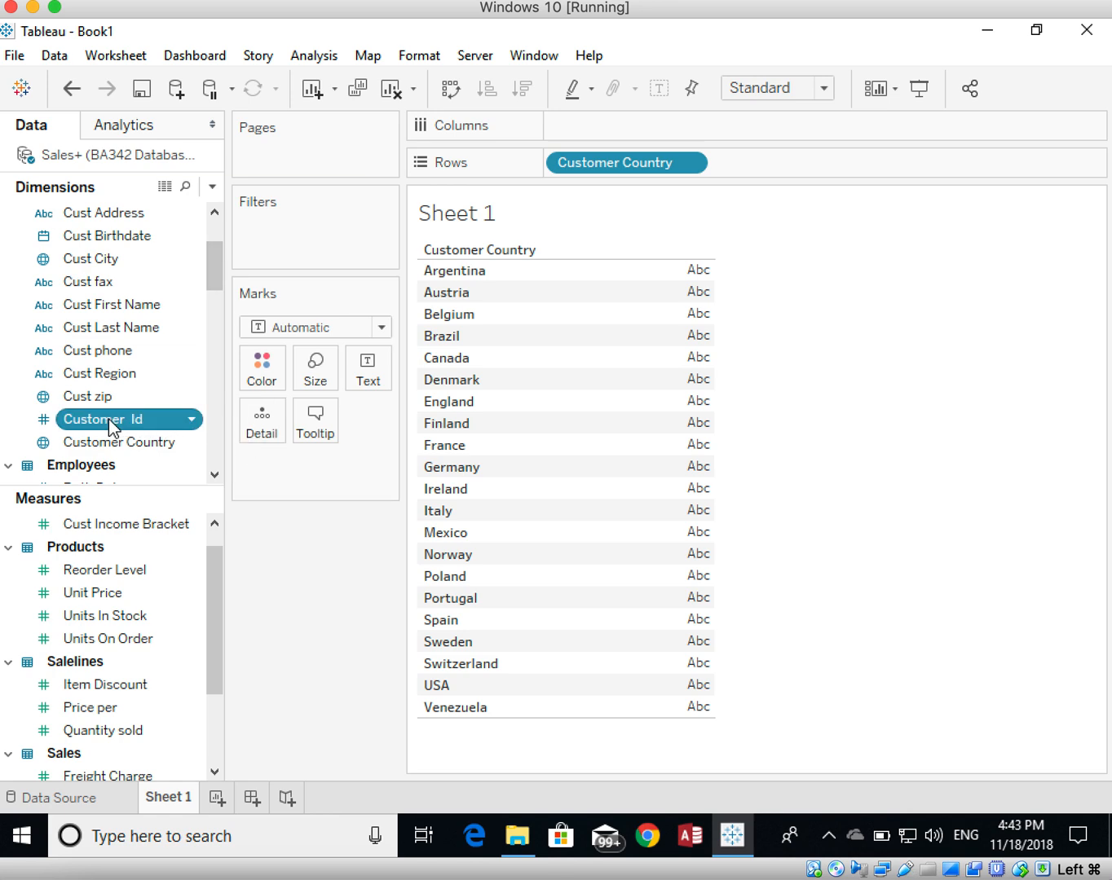
pyautogui.moveTo(108, 418); pyautogui.dragTo(558, 328)
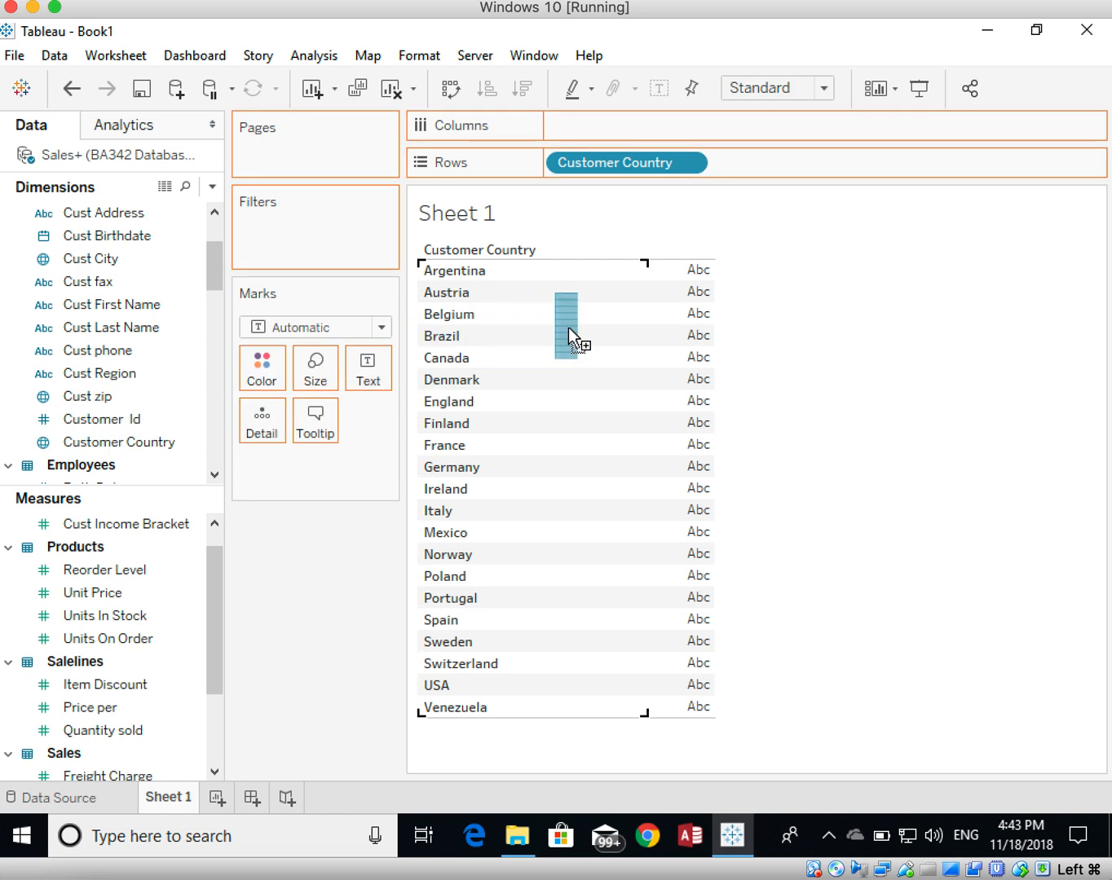
pyautogui.moveTo(638, 321); pyautogui.dragTo(684, 328)
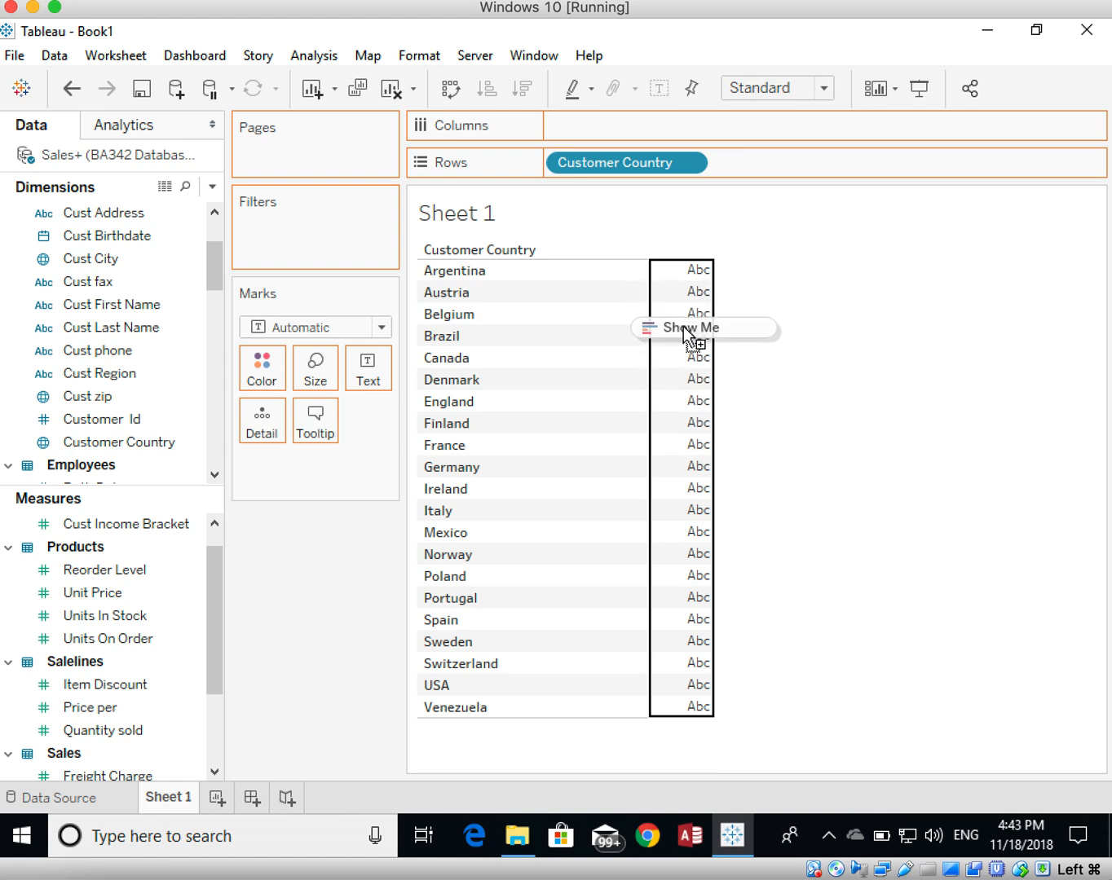
pyautogui.moveTo(685, 330); pyautogui.dragTo(676, 316)
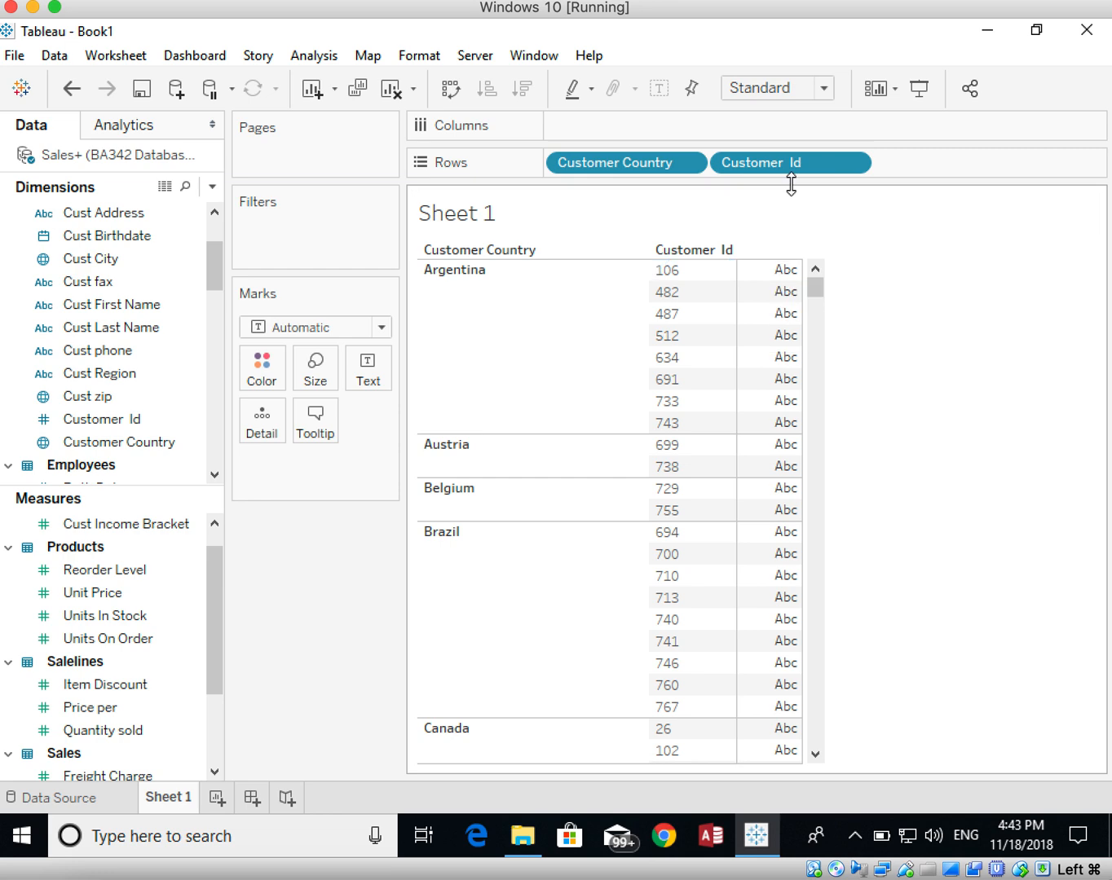
# Step: Change Customer Id on Rows to a Count (Distinct) measure
pyautogui.click(854, 164)
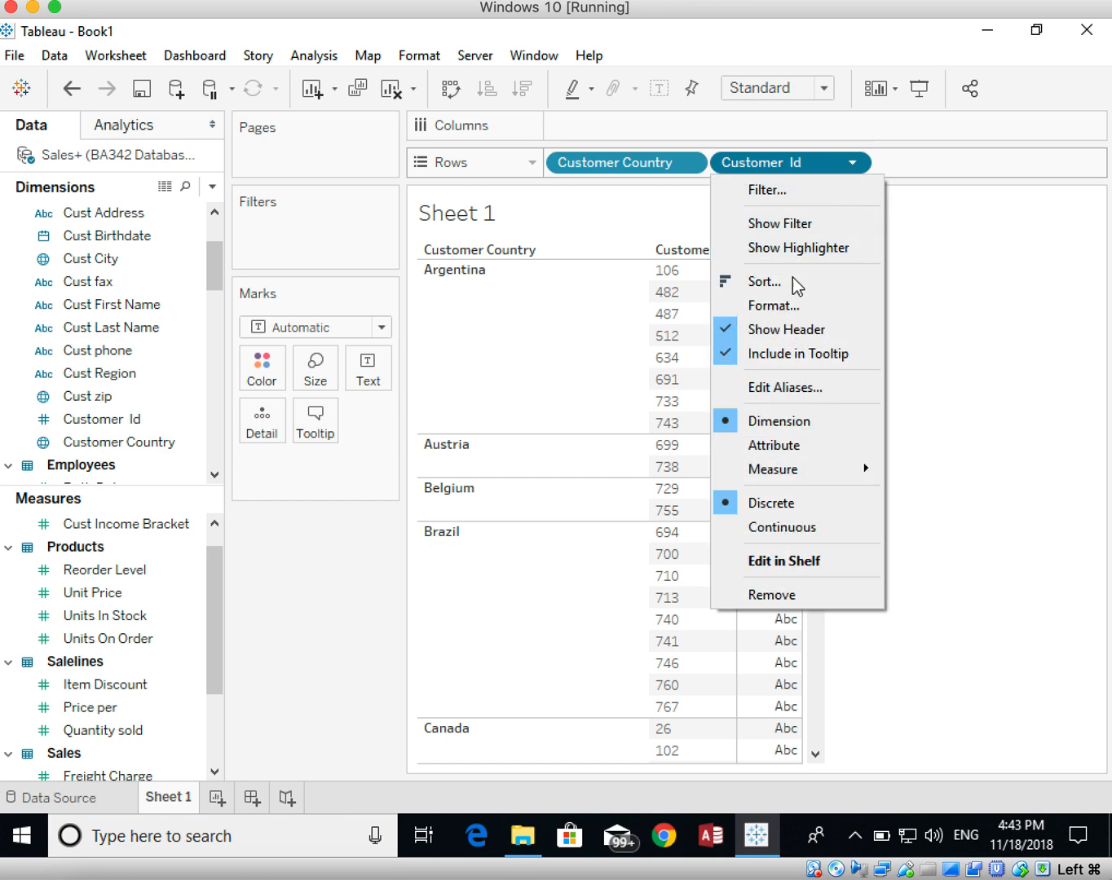
pyautogui.moveTo(761, 473)
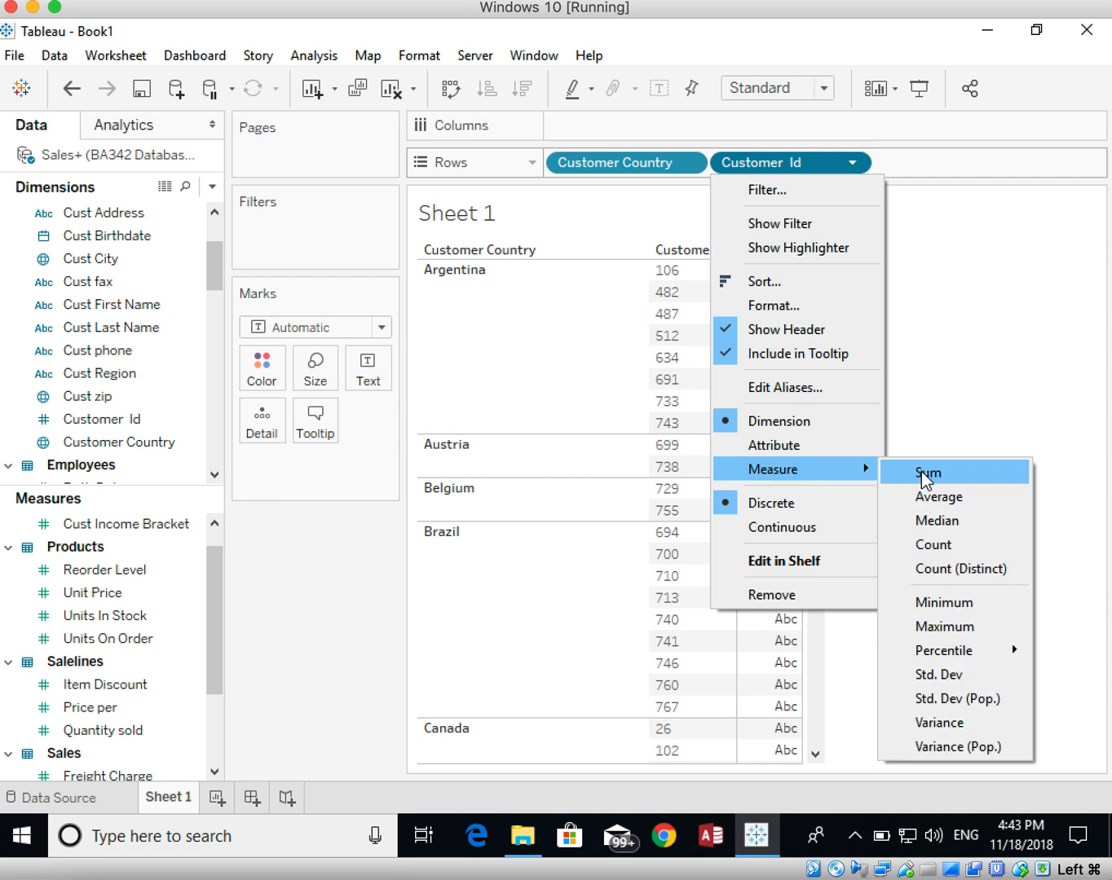
pyautogui.click(897, 571)
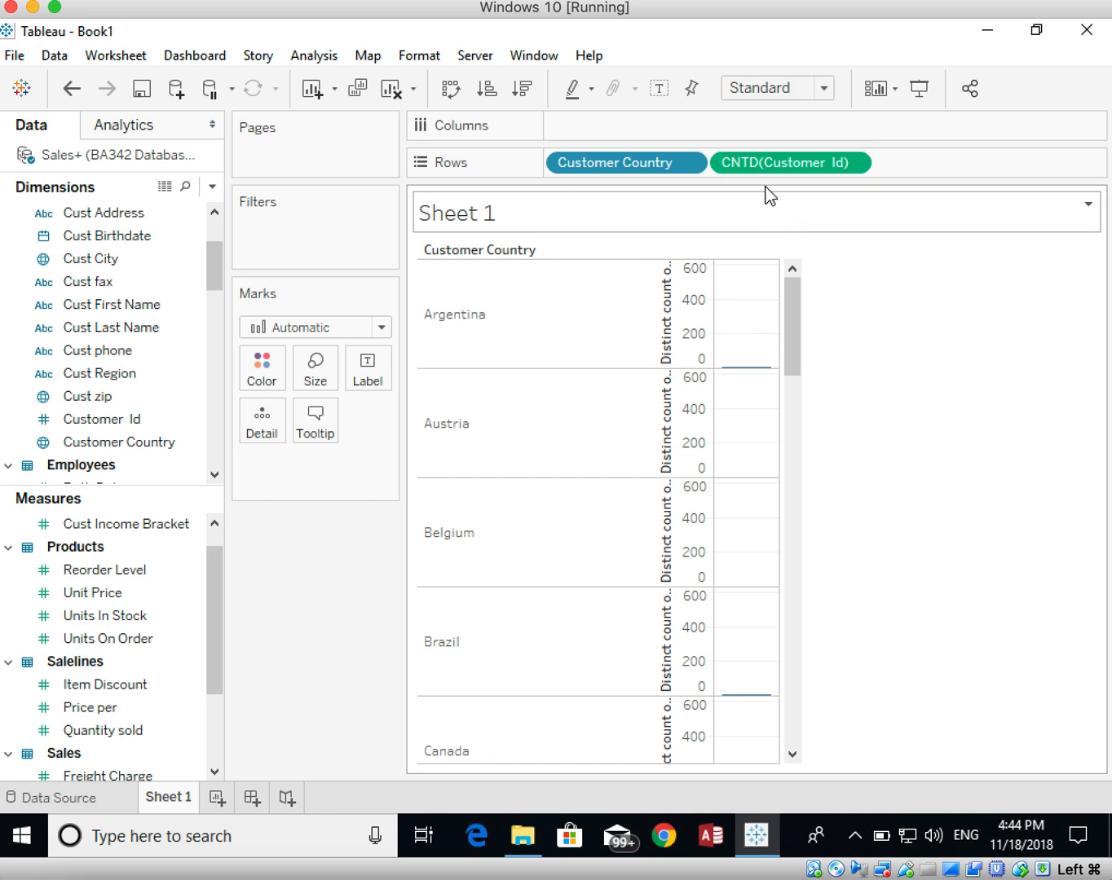
# Step: Move the distinct count of Customer Id from Rows to Columns to make horizontal bars per country
pyautogui.moveTo(767, 165); pyautogui.dragTo(665, 132)
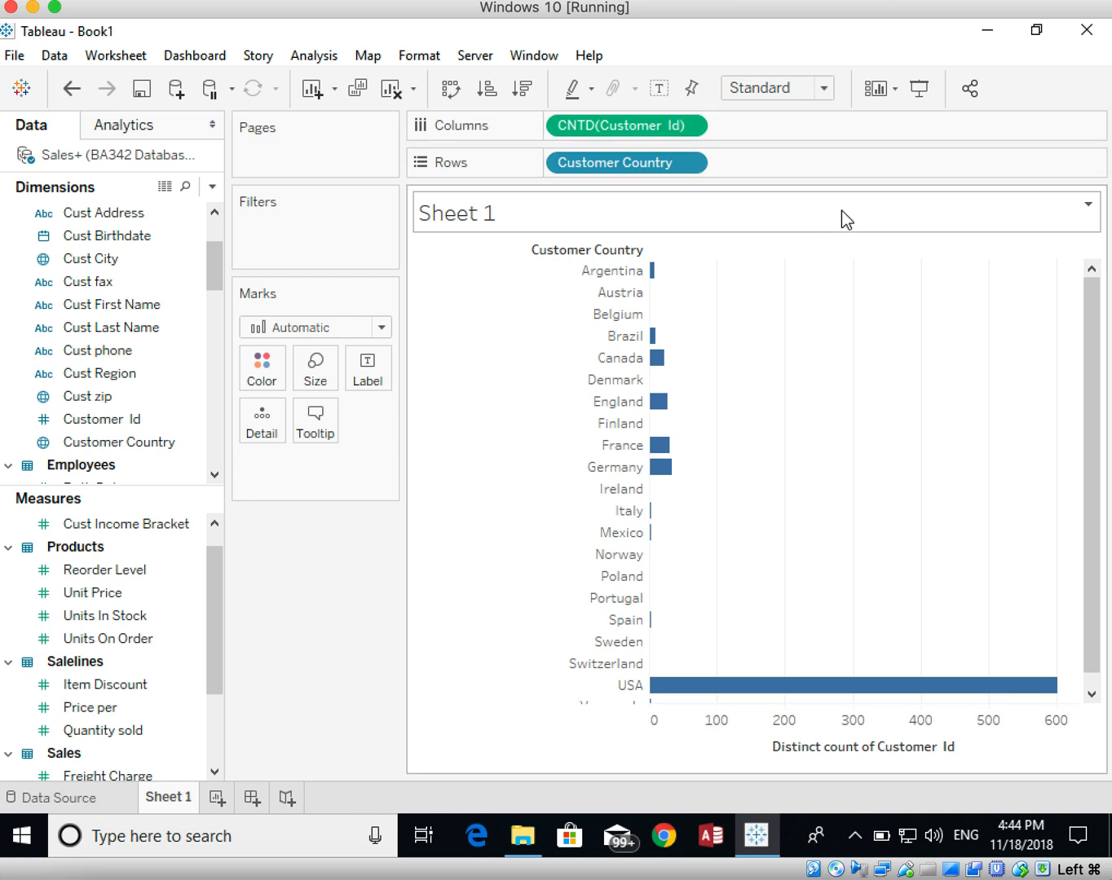
pyautogui.moveTo(631, 124); pyautogui.dragTo(796, 162)
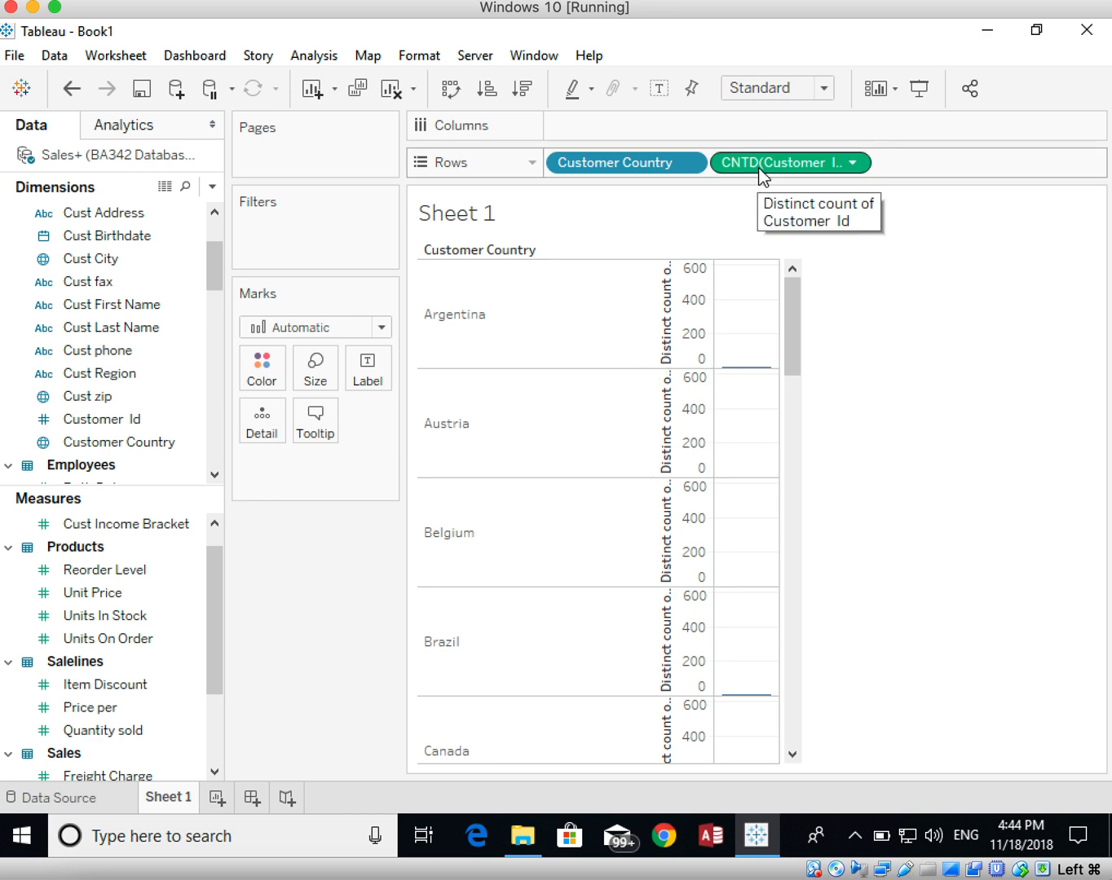
pyautogui.moveTo(760, 171); pyautogui.dragTo(611, 133)
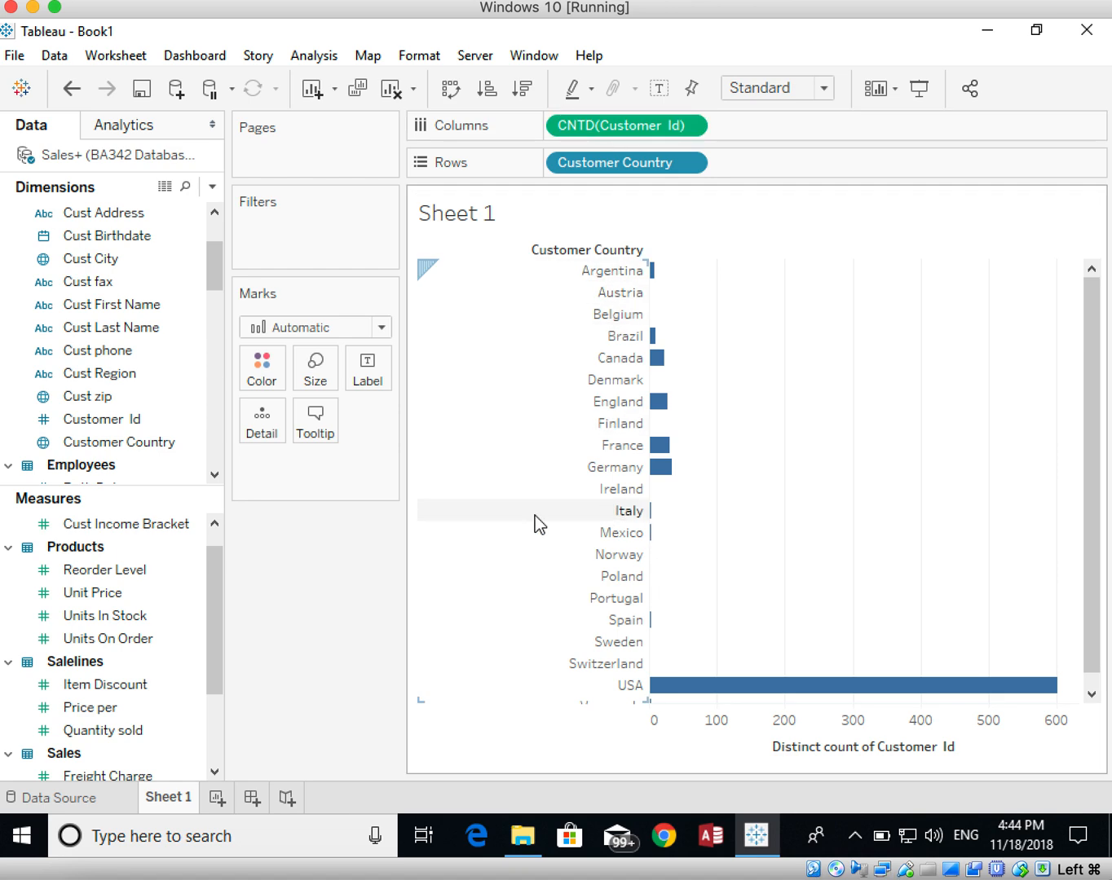
# Step: Turn the bar chart into a symbol map using Show Me, and close the chart chooser
pyautogui.moveTo(744, 689)
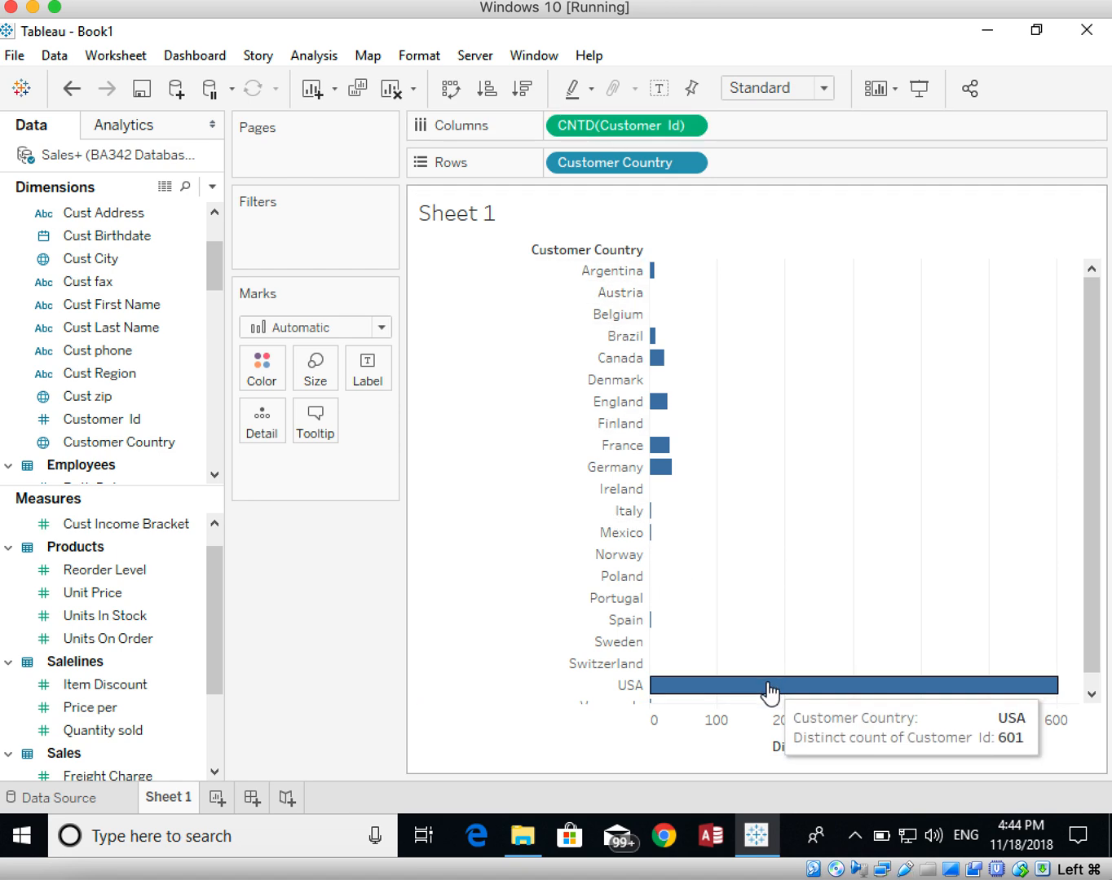
pyautogui.moveTo(657, 473)
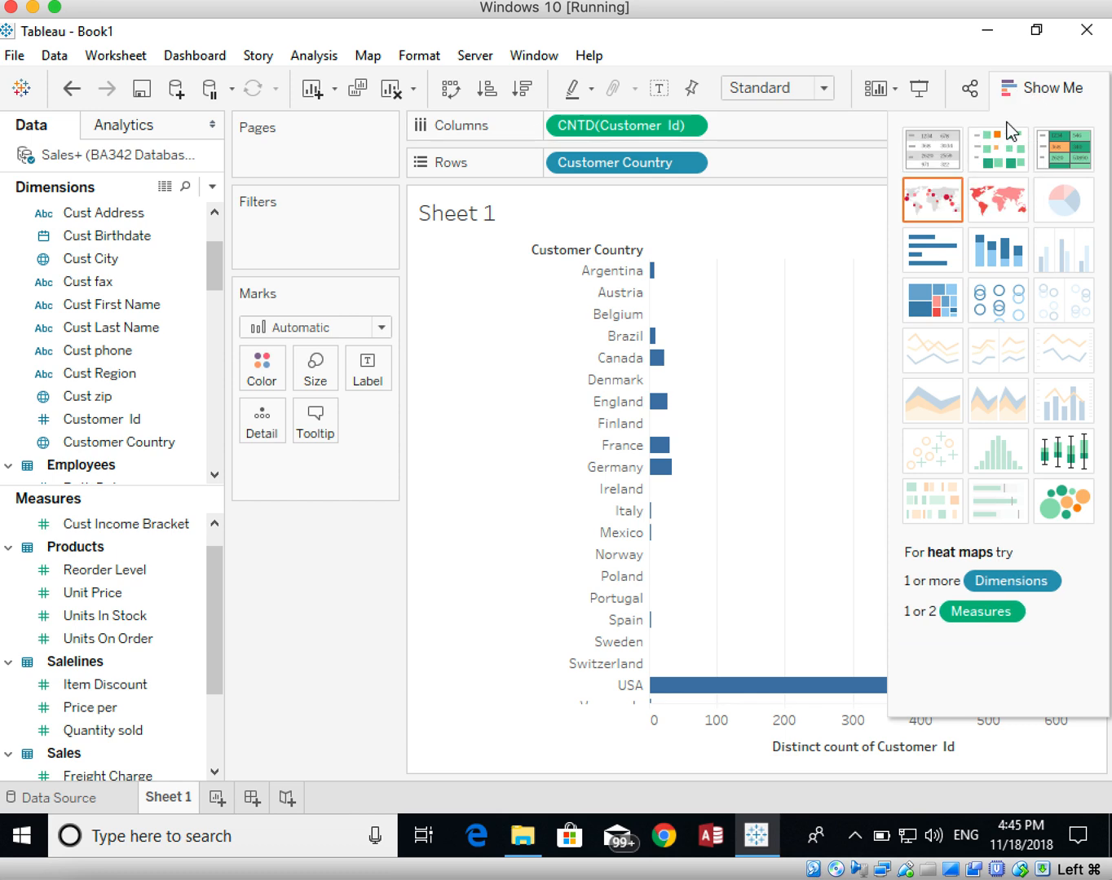
pyautogui.click(945, 205)
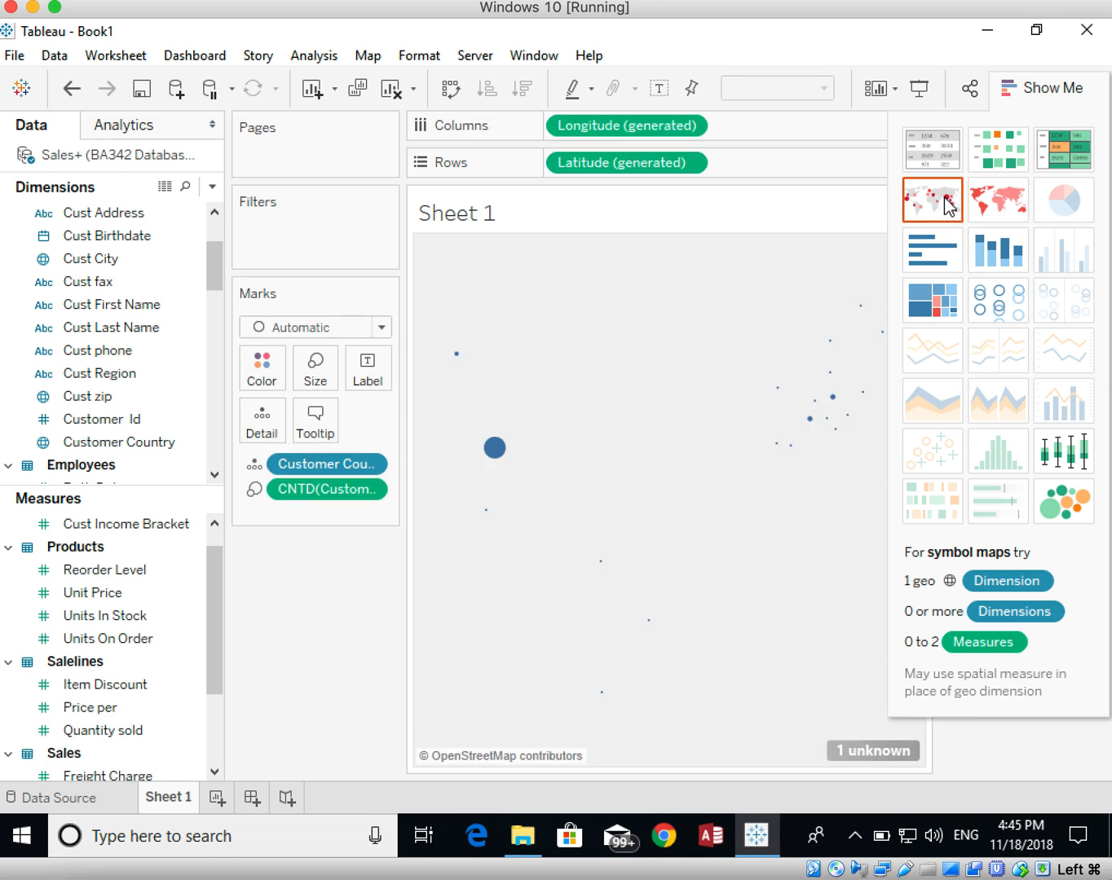
pyautogui.click(1029, 93)
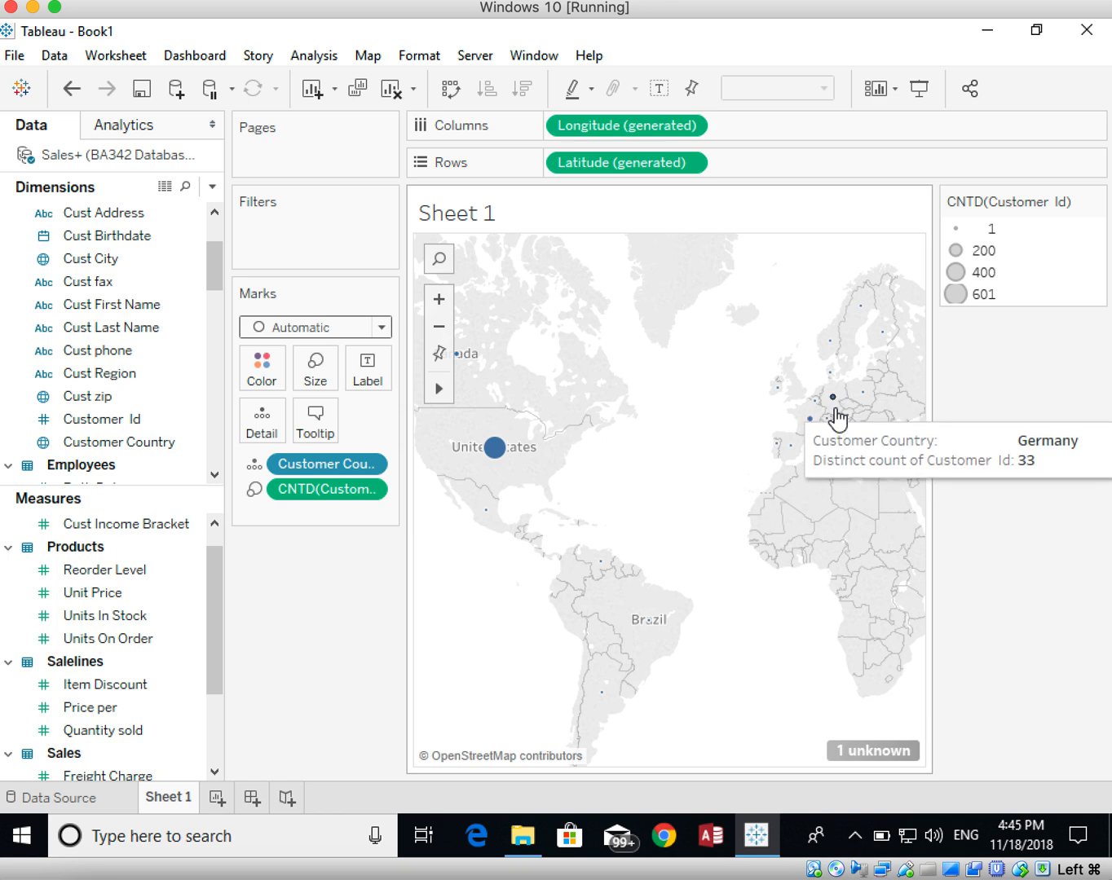
pyautogui.moveTo(807, 418)
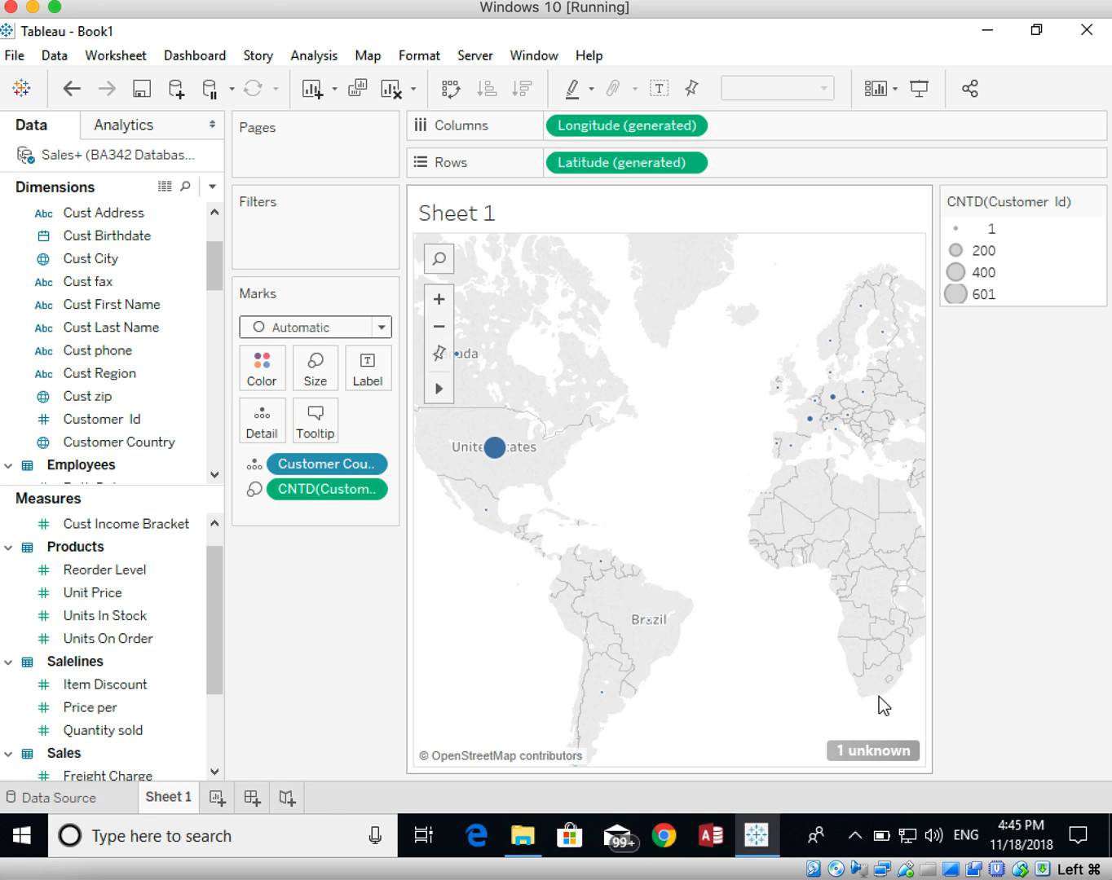
# Step: Edit the unknown Customer Country location, matching England to United Kingdom, and apply the correction to the map
pyautogui.moveTo(872, 746)
pyautogui.click(875, 754)
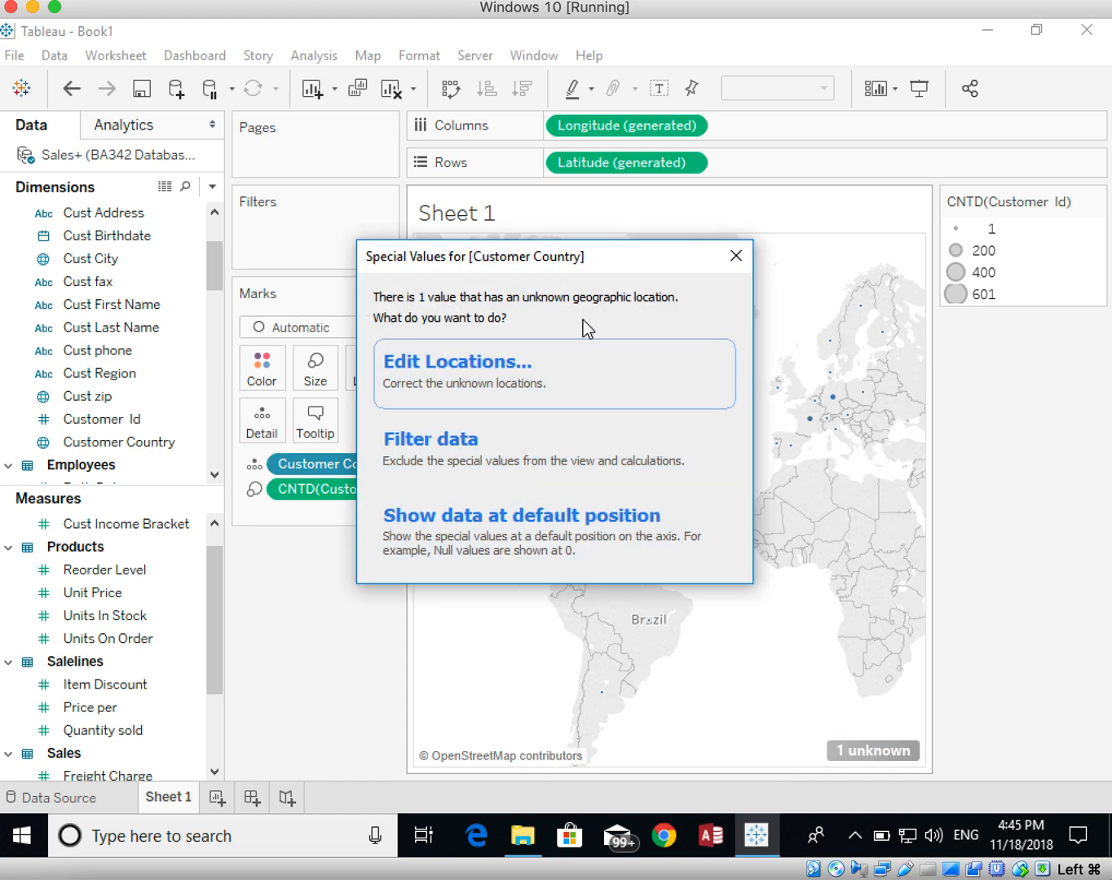
pyautogui.click(487, 375)
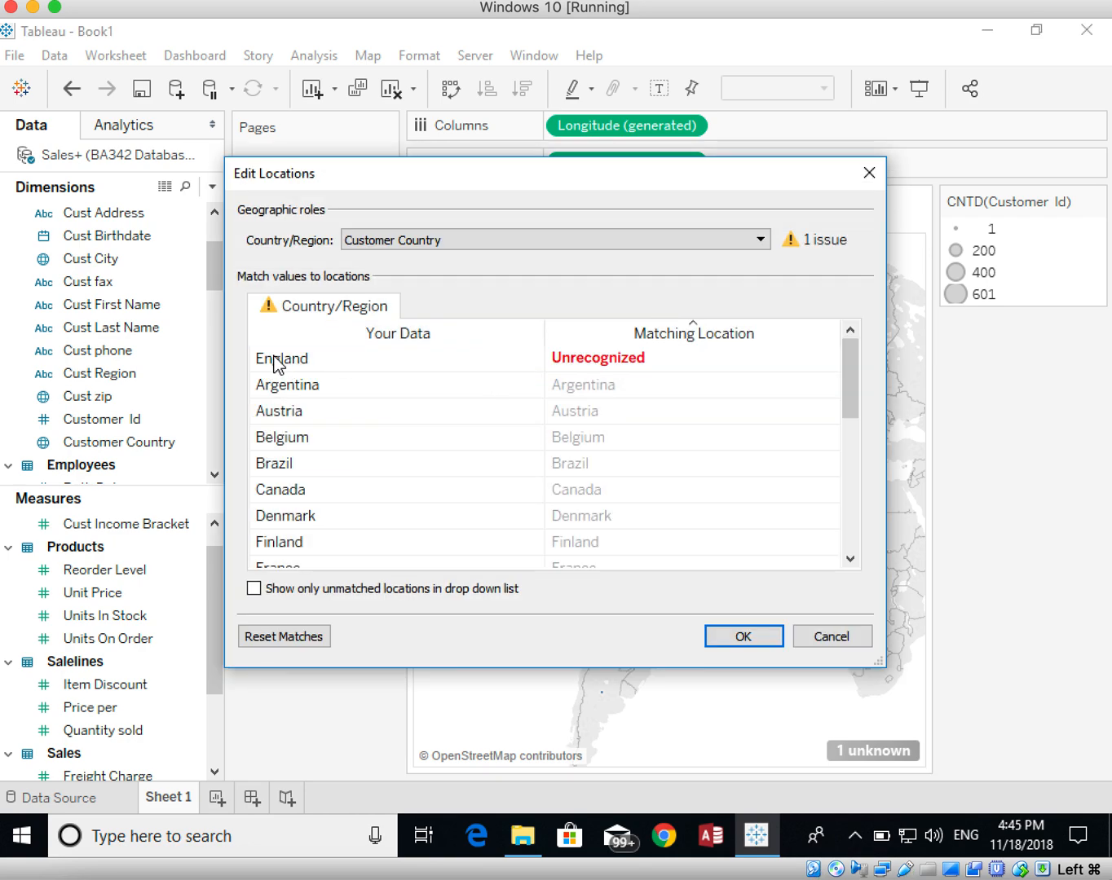
pyautogui.click(641, 357)
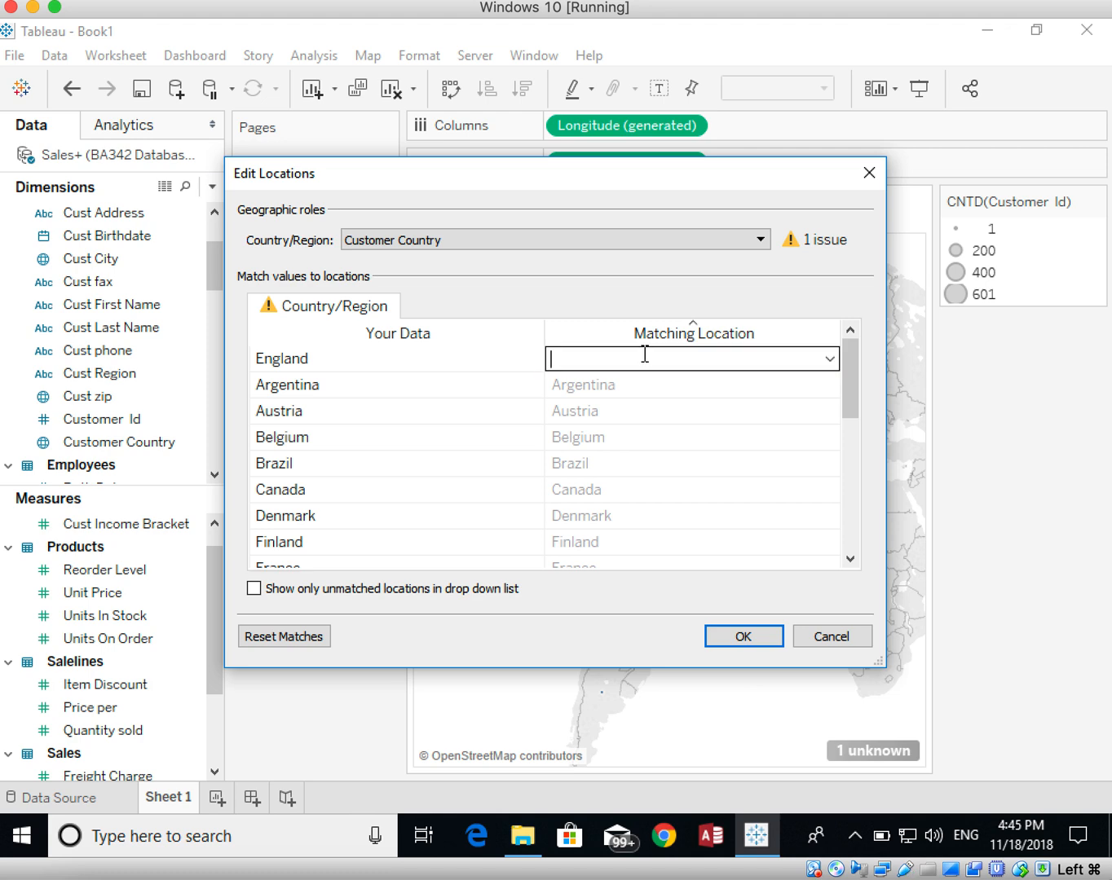
pyautogui.click(828, 359)
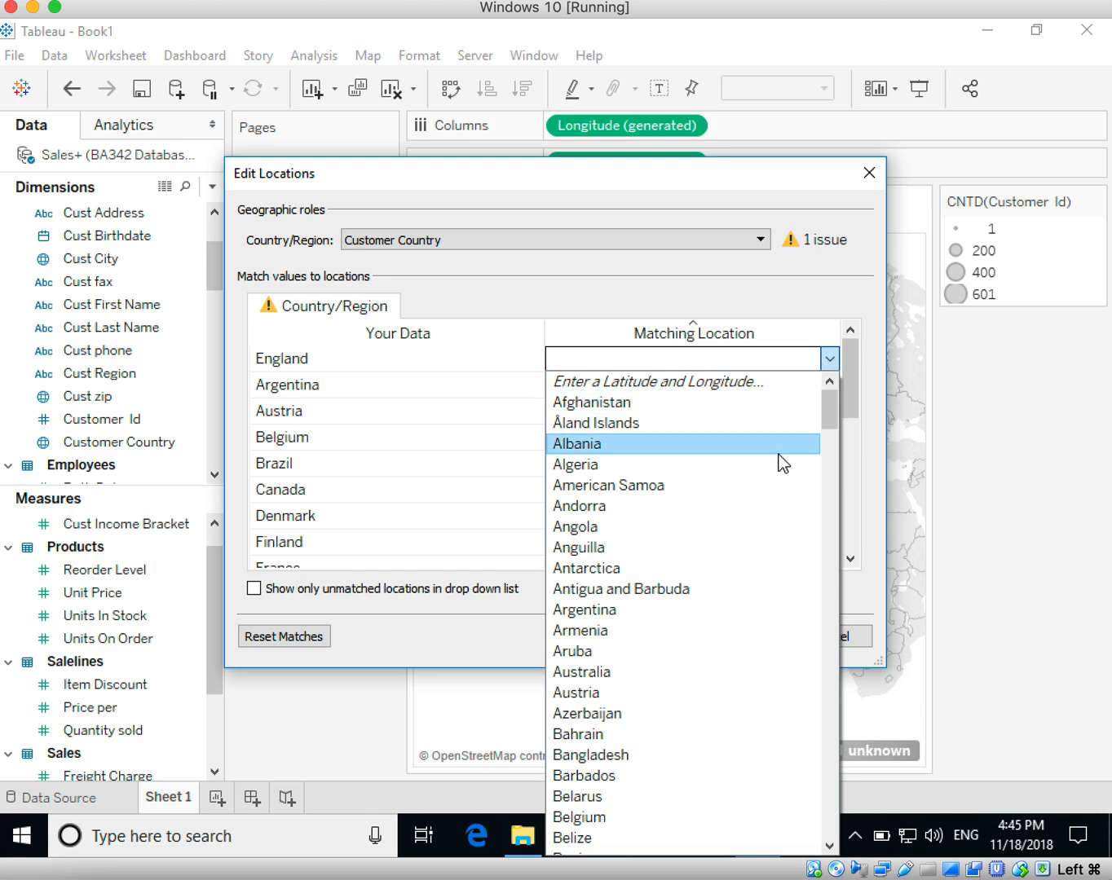
pyautogui.scroll(-5, 784, 463)
pyautogui.scroll(-5, 782, 463)
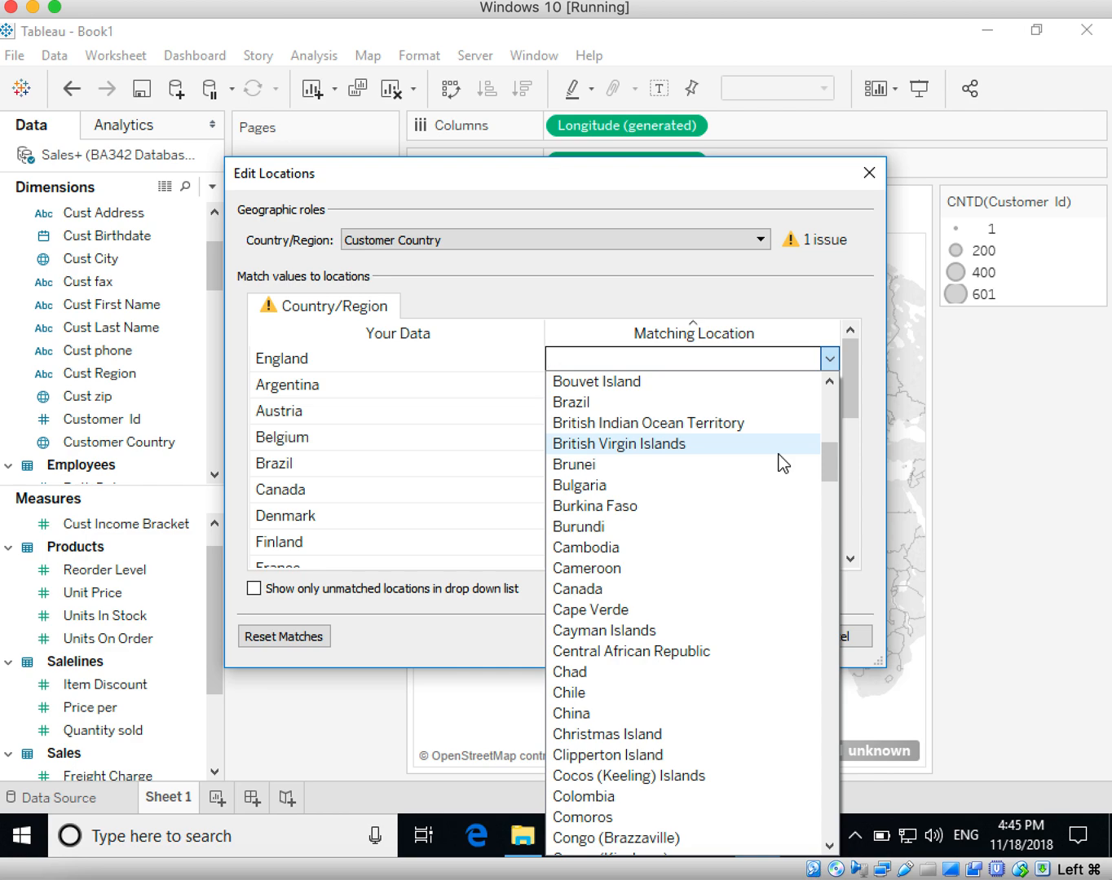
pyautogui.scroll(-10, 782, 463)
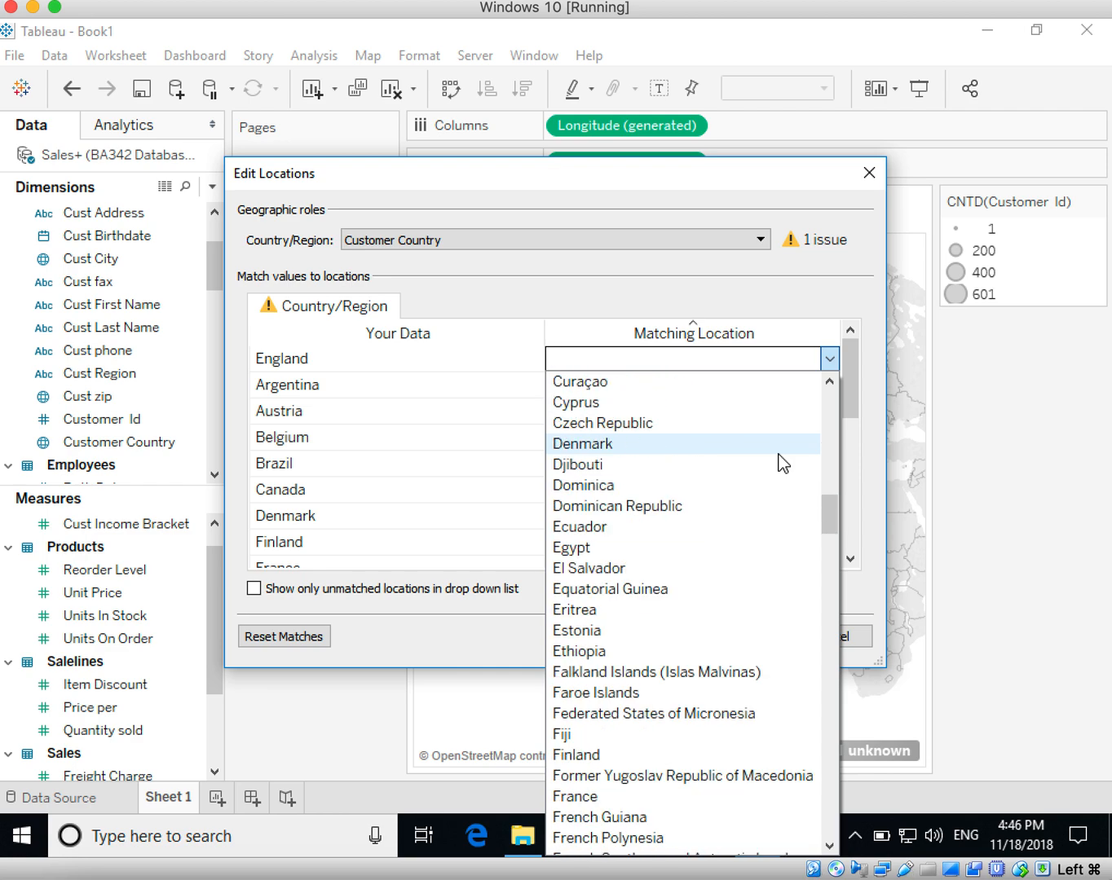
pyautogui.scroll(-4, 783, 463)
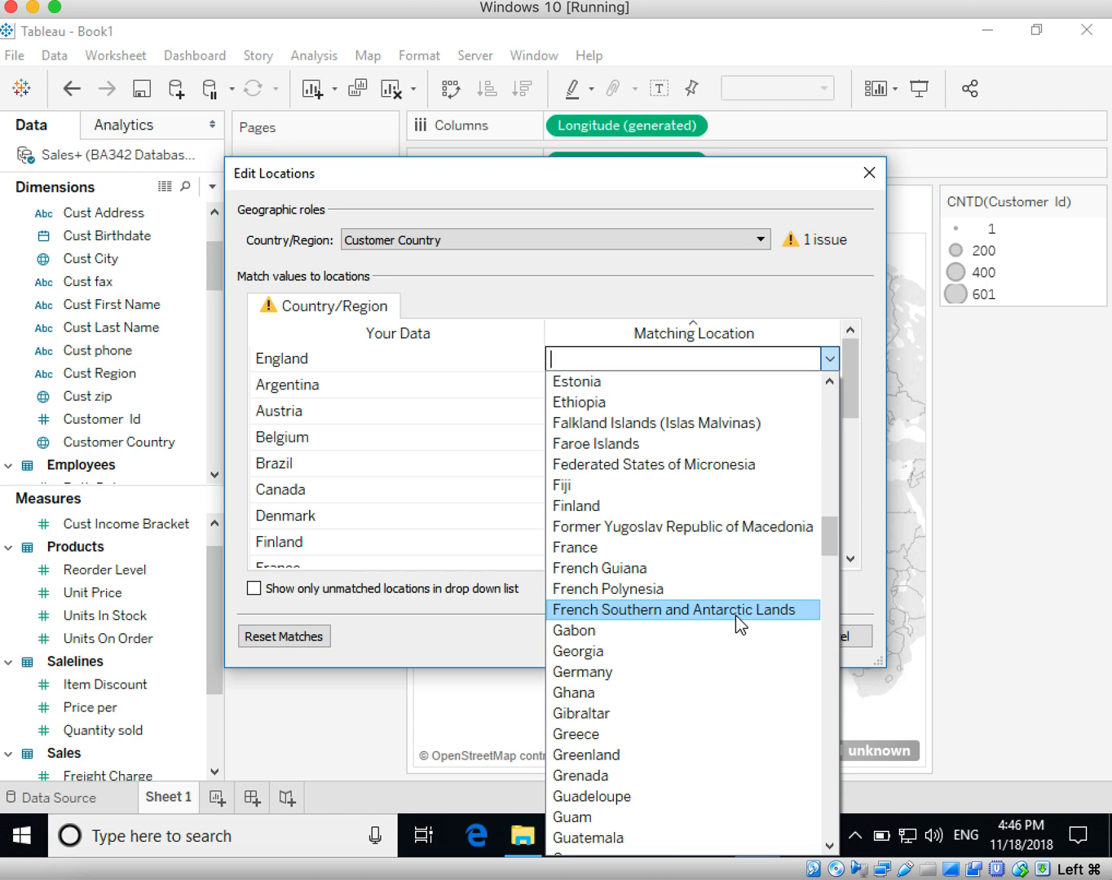
pyautogui.scroll(-6, 648, 747)
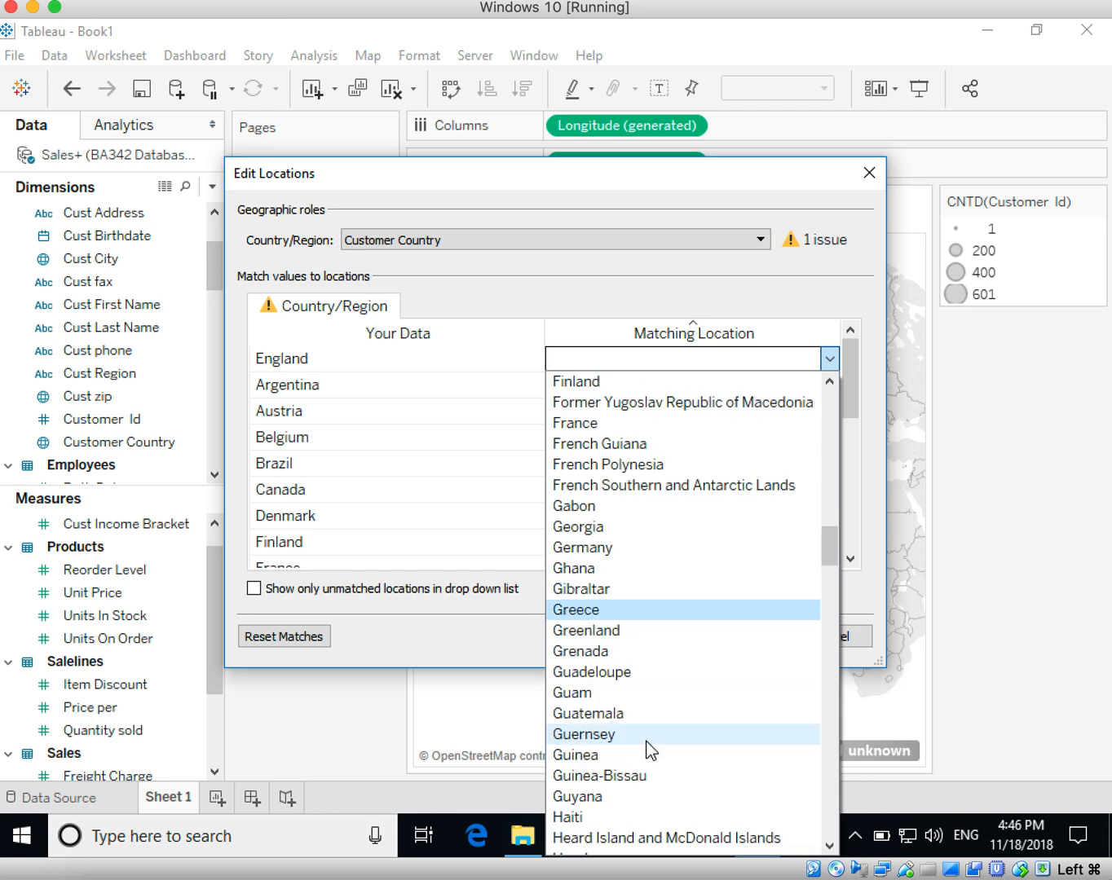
pyautogui.scroll(-1, 647, 748)
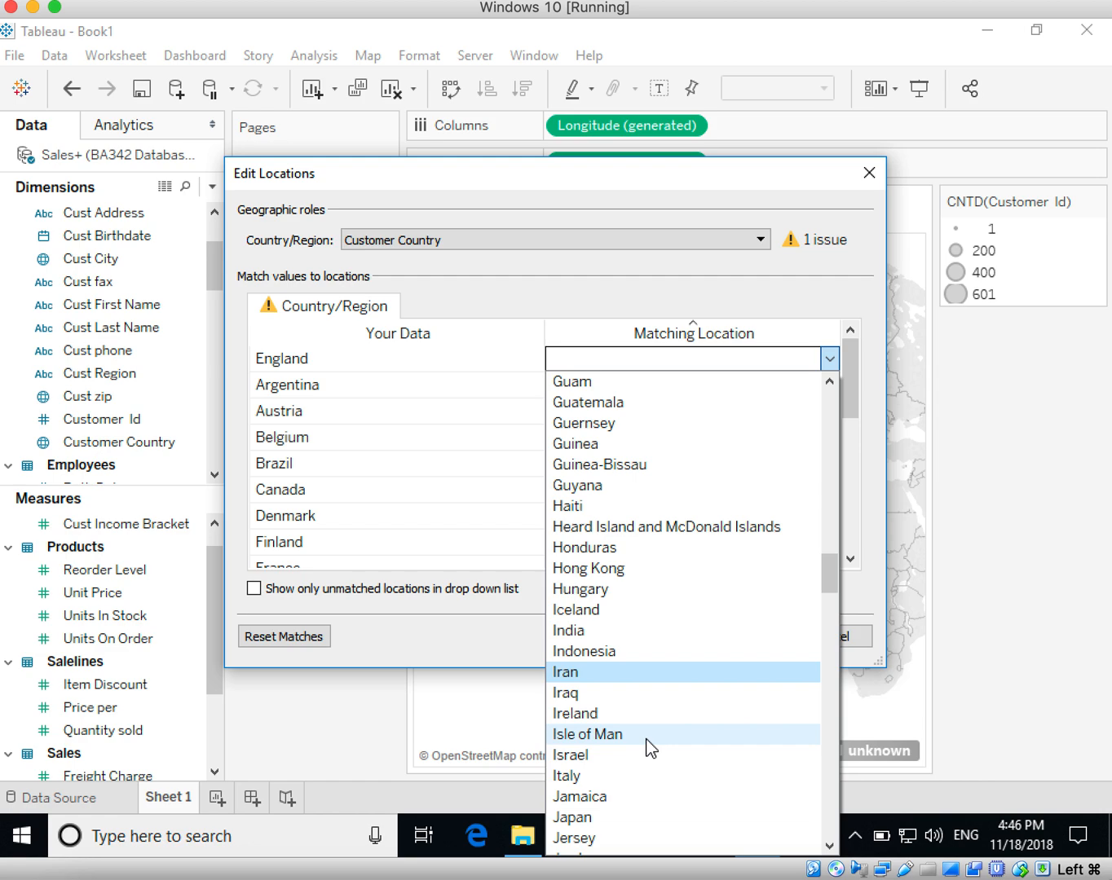
pyautogui.scroll(-15, 648, 749)
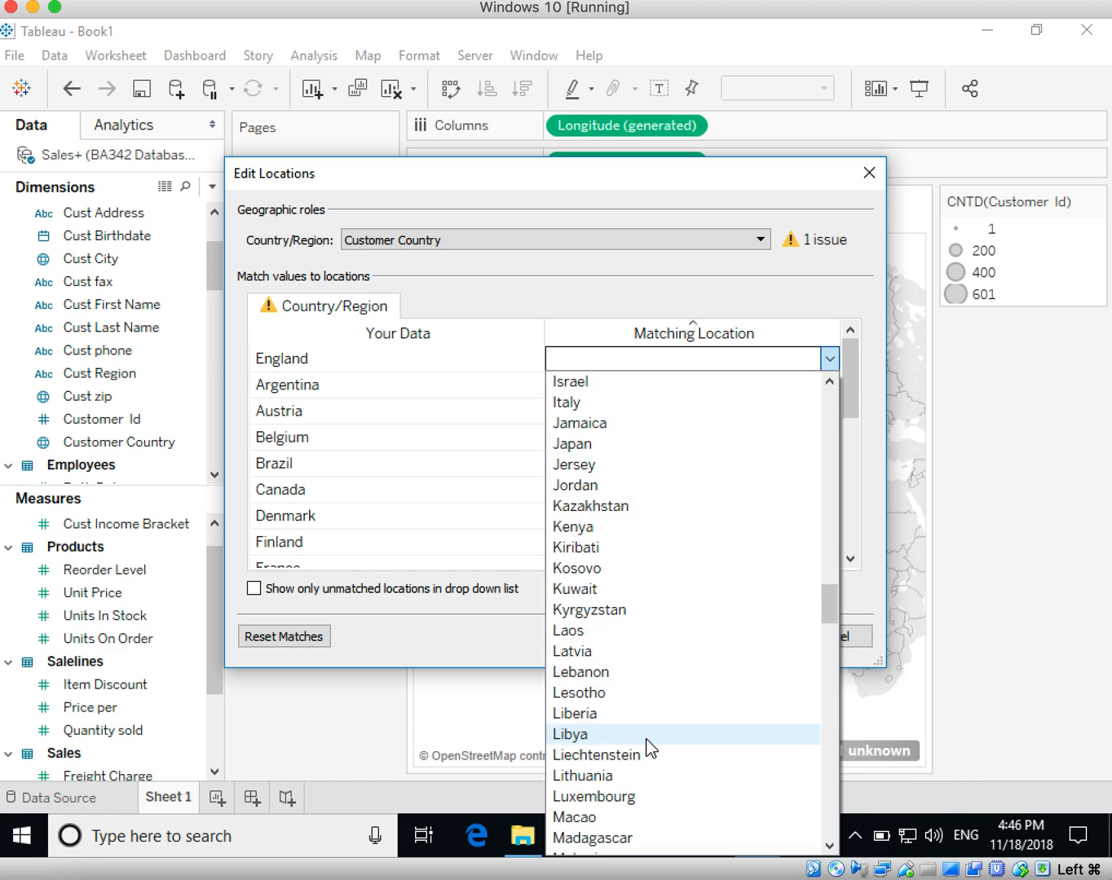
pyautogui.scroll(-17, 648, 748)
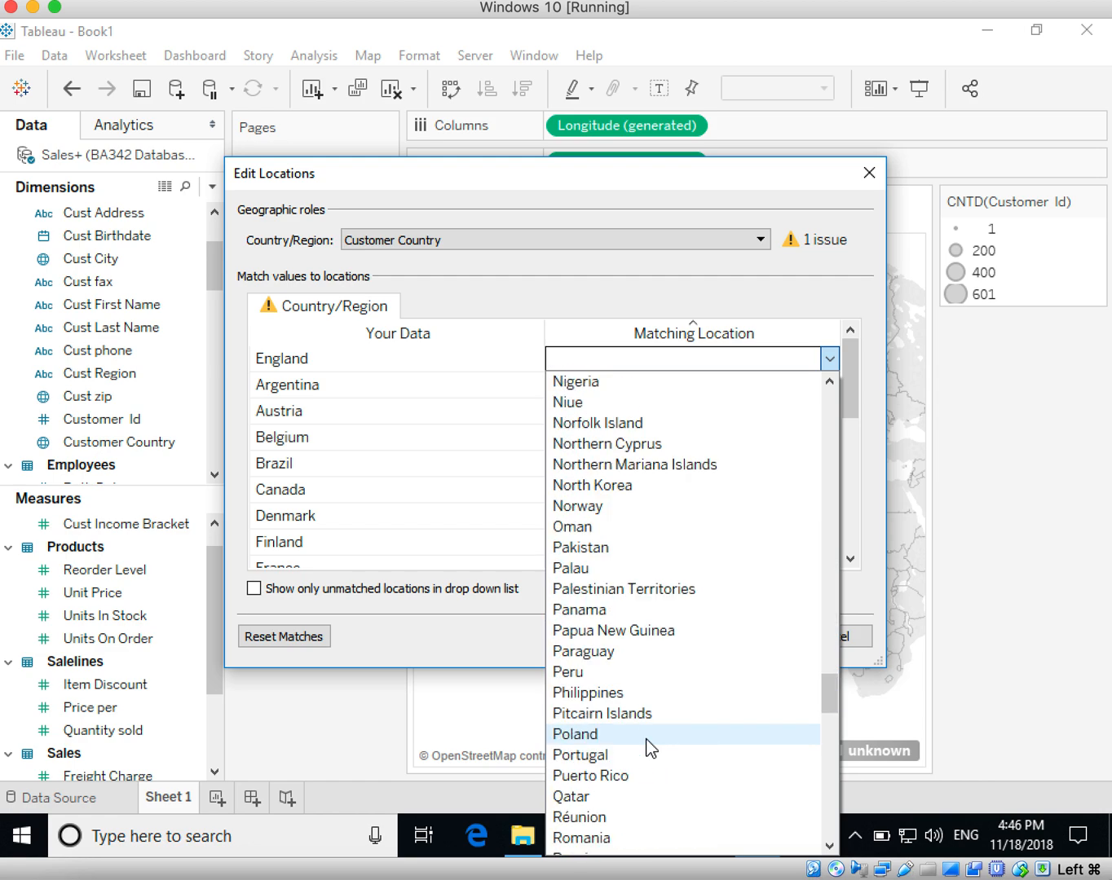
pyautogui.scroll(-12, 648, 747)
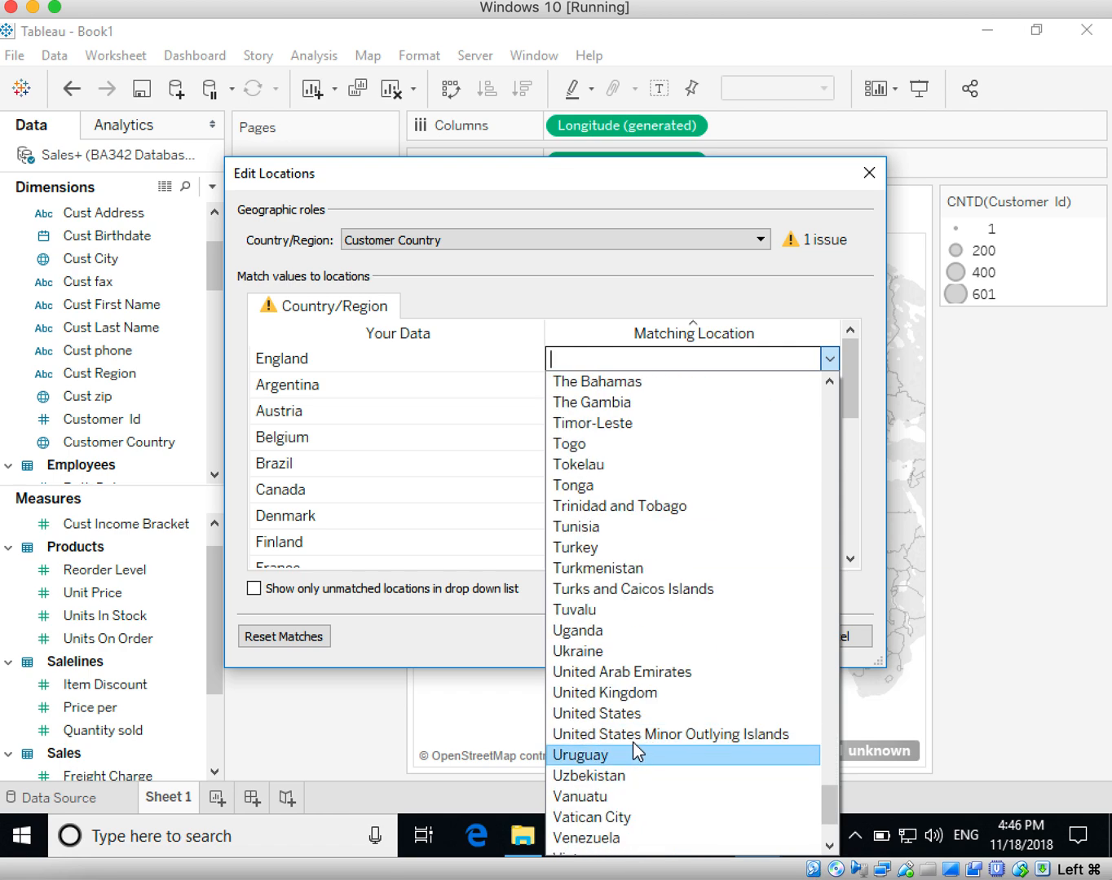
pyautogui.click(619, 694)
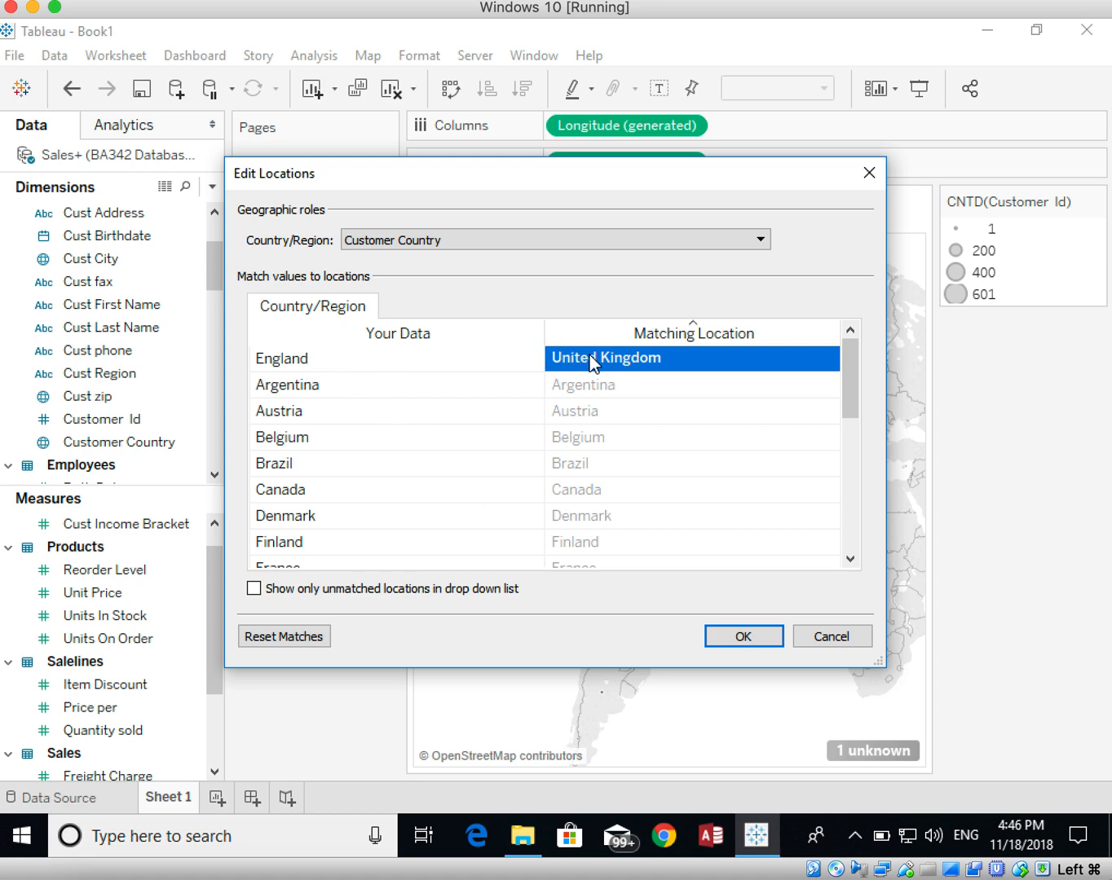
pyautogui.click(743, 638)
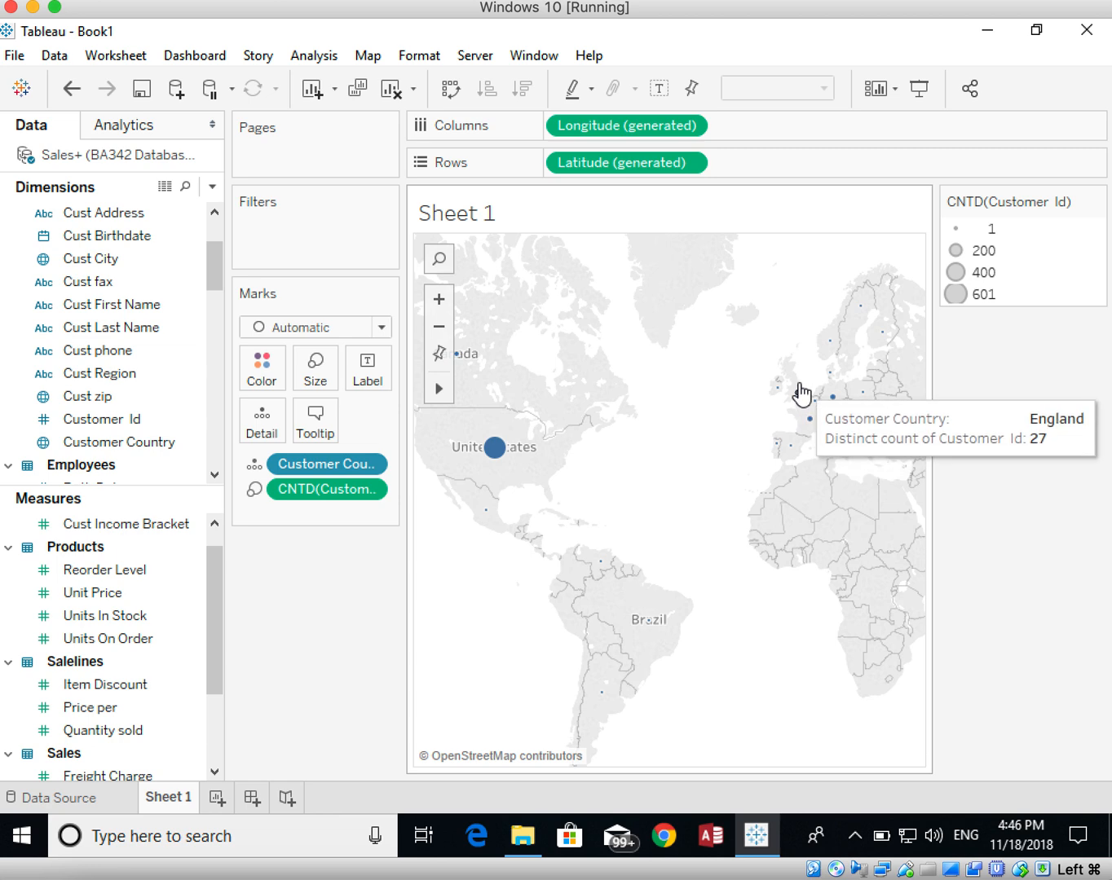
# Step: Widen the Sheet 1 map view by narrowing the legend area beside it
pyautogui.moveTo(777, 387)
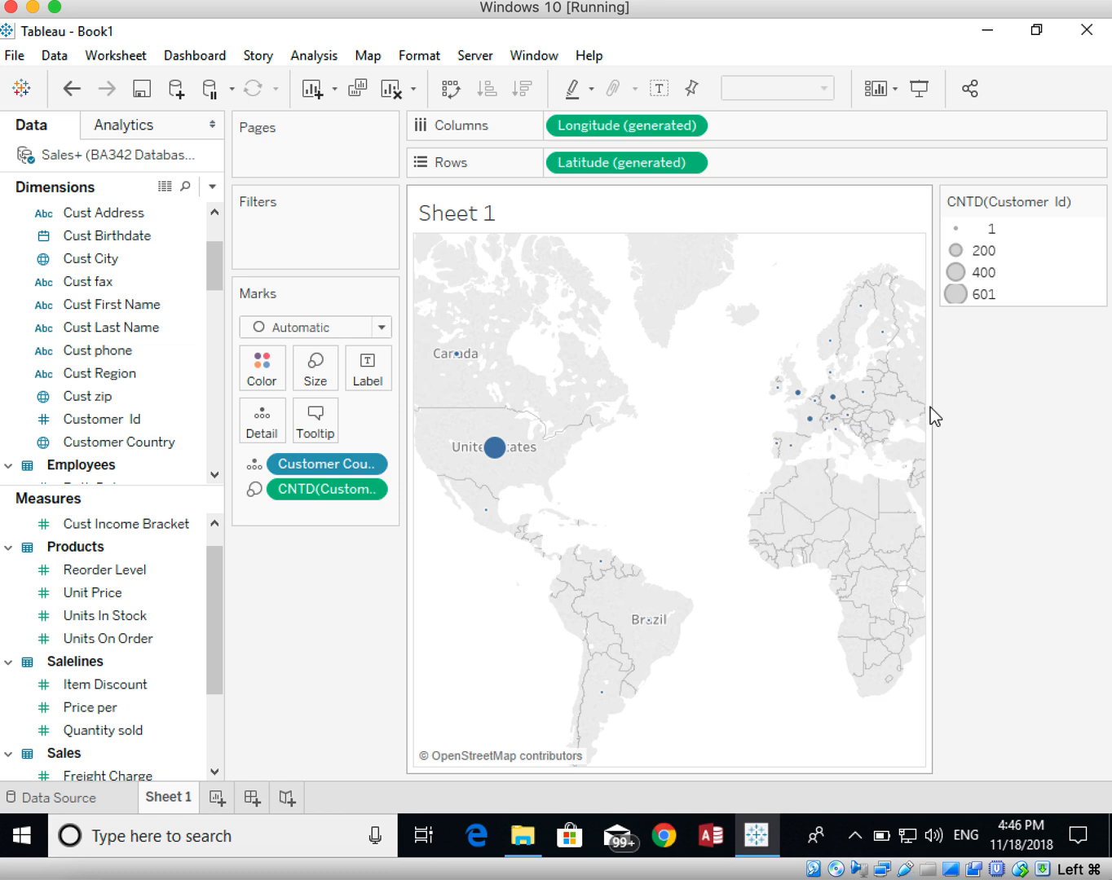
pyautogui.moveTo(933, 408); pyautogui.dragTo(996, 407)
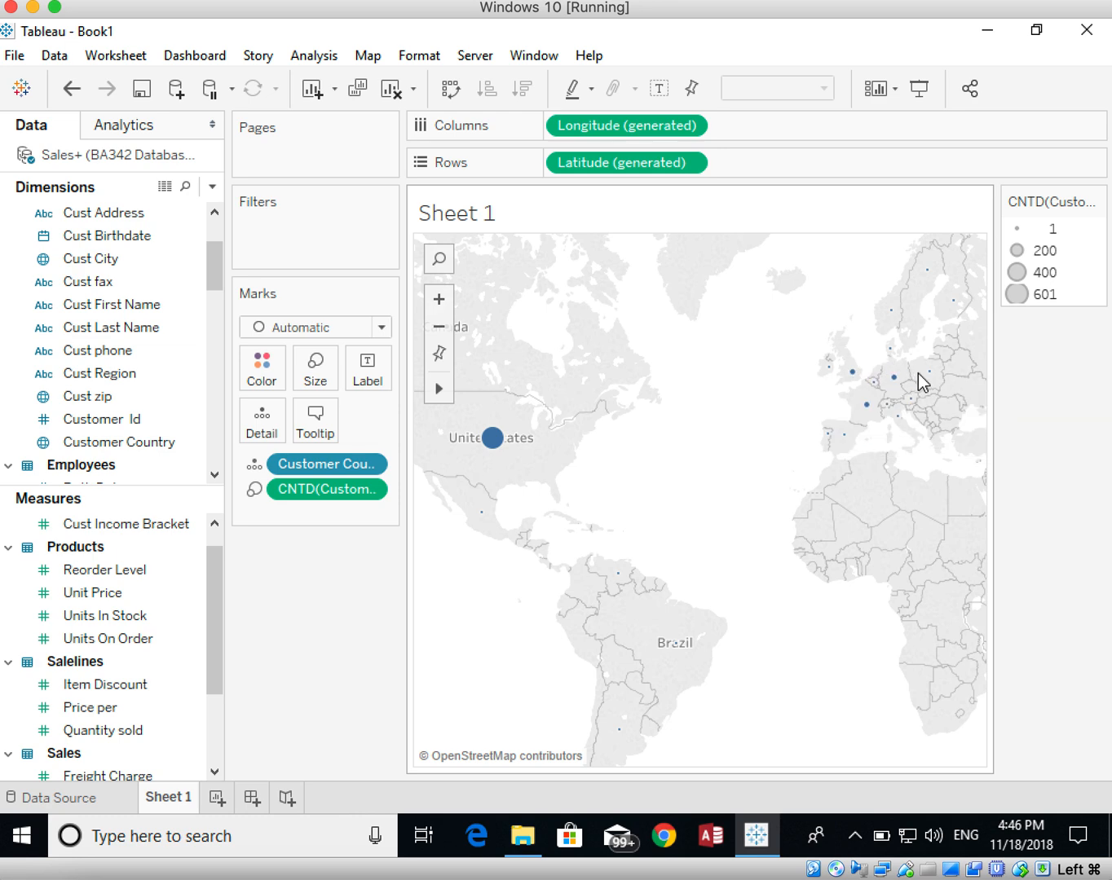
pyautogui.moveTo(888, 321)
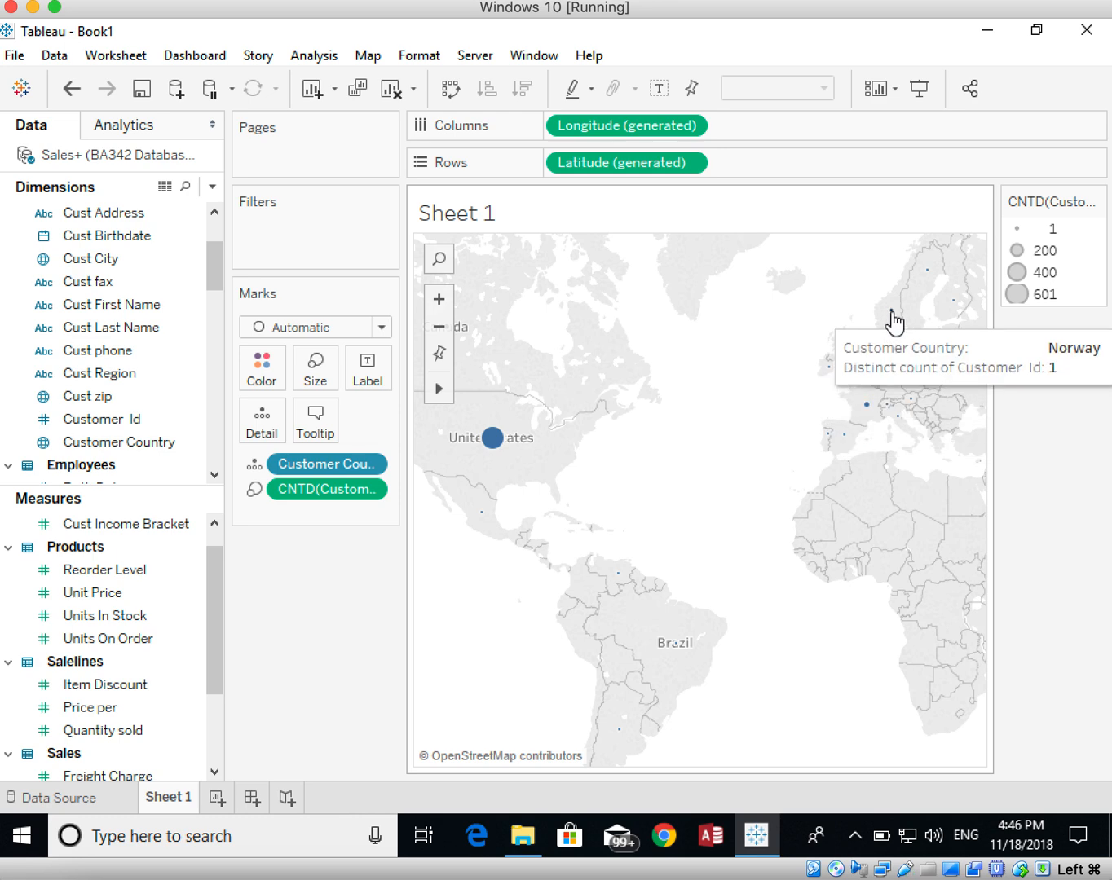
pyautogui.moveTo(498, 451)
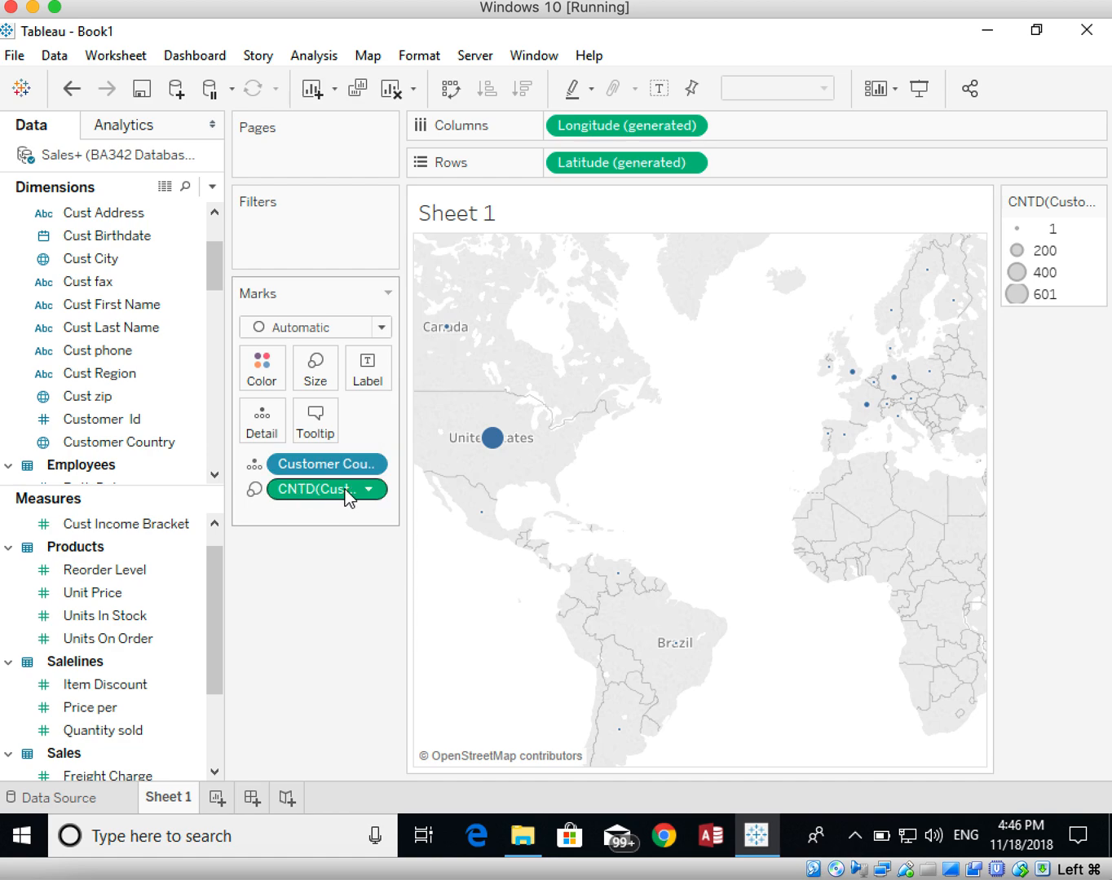
pyautogui.click(371, 488)
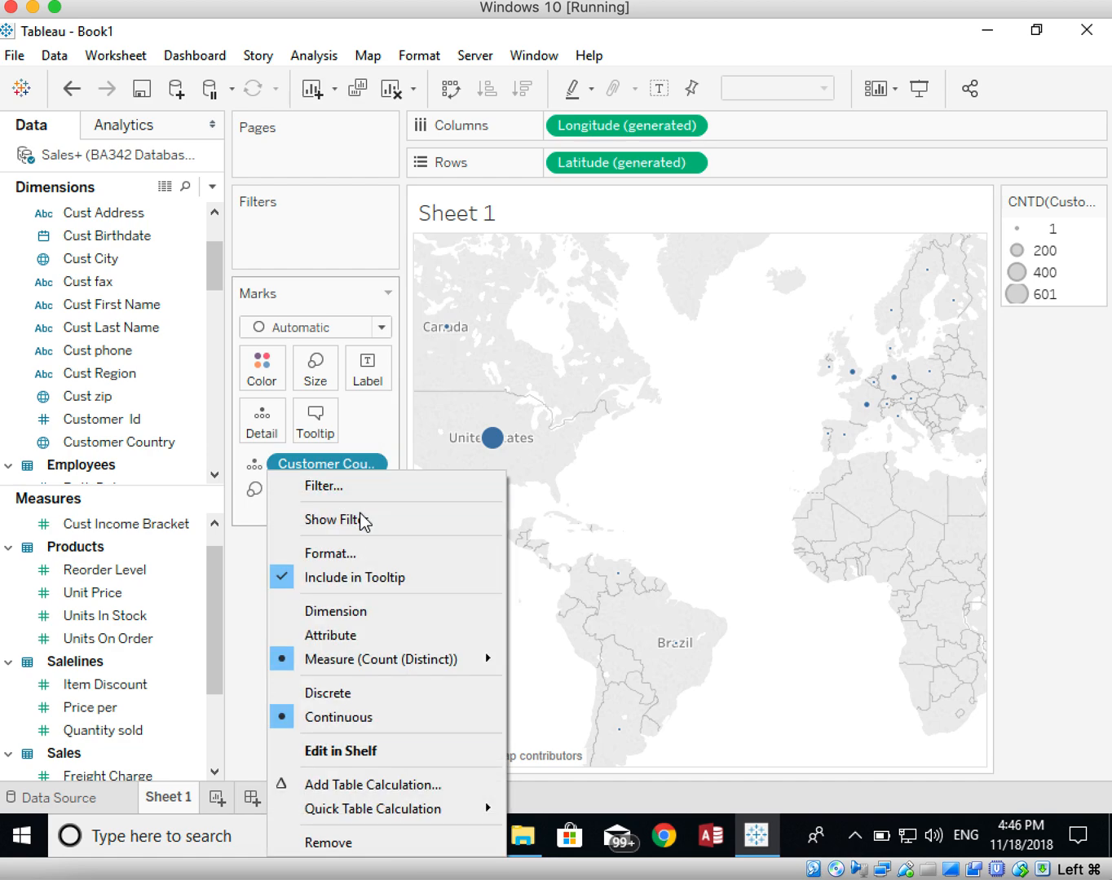
pyautogui.click(362, 486)
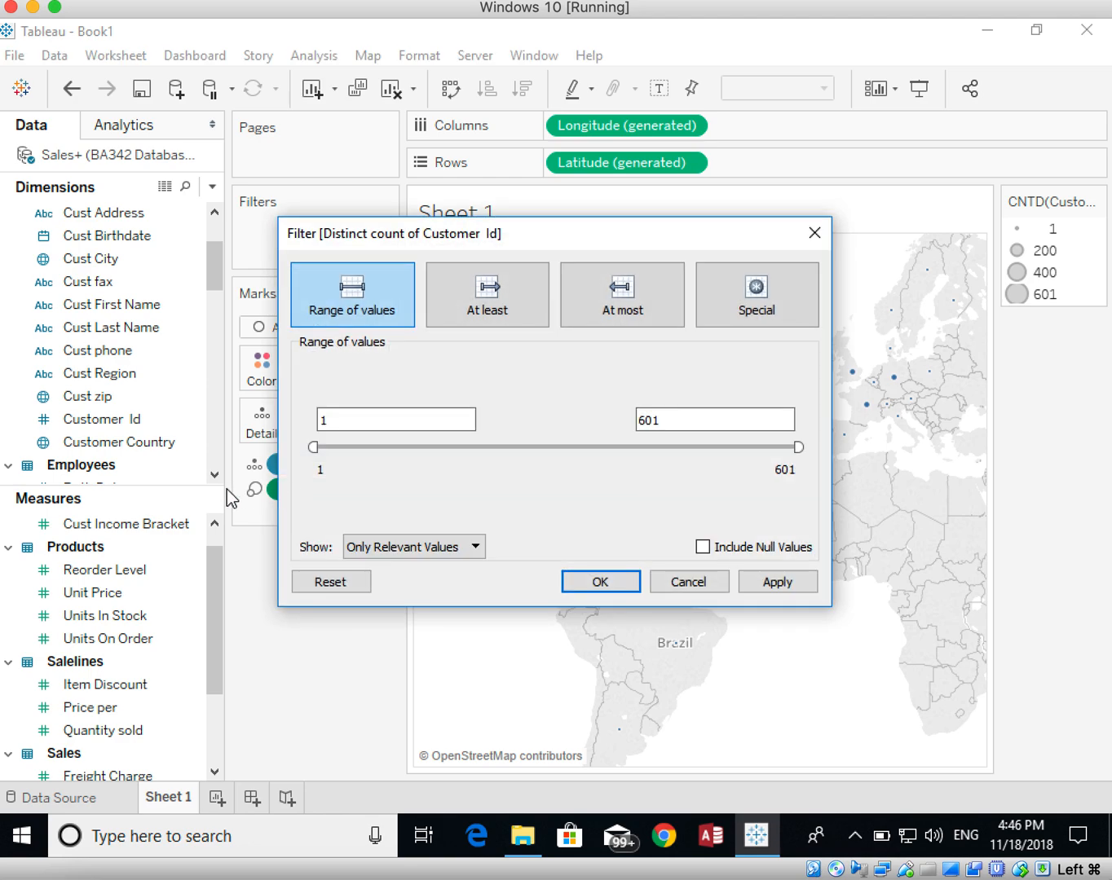
pyautogui.click(813, 234)
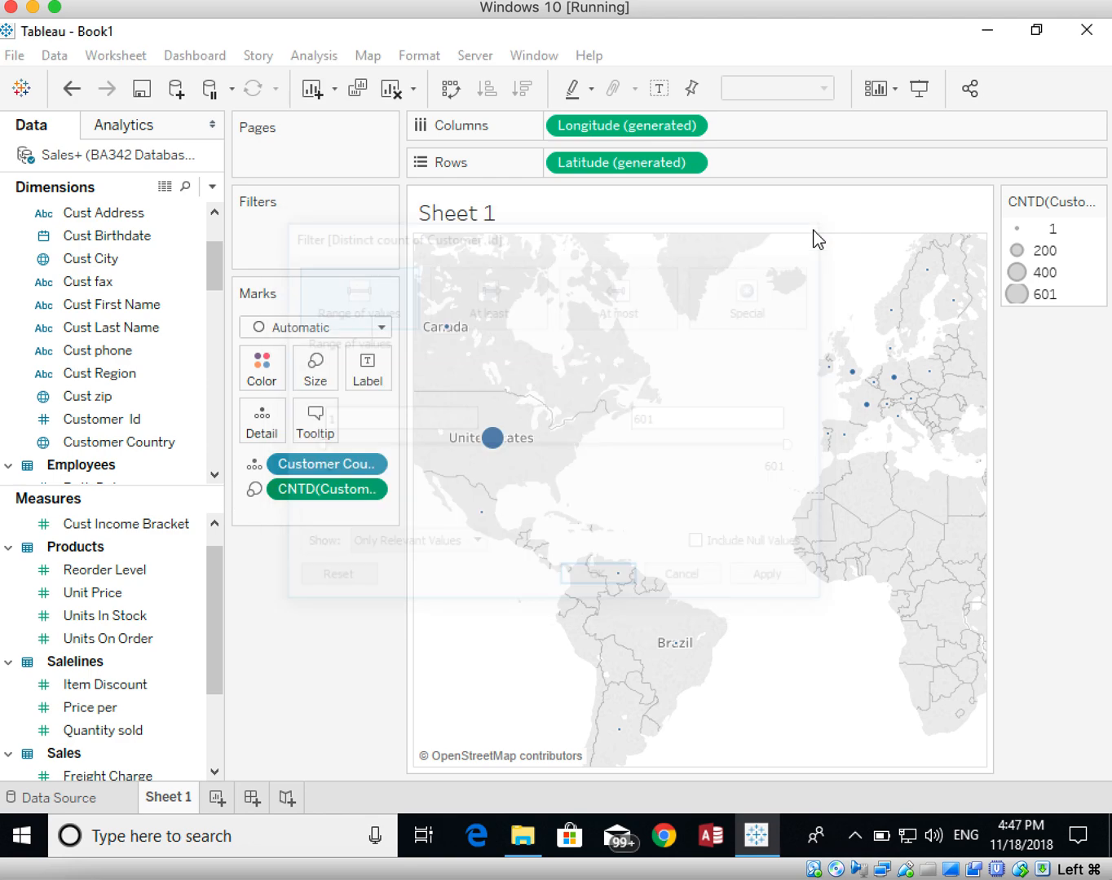
# Step: Switch the distinct count of Customer Id from Size to Color in the marks, turning the symbols into a filled map
pyautogui.click(257, 489)
pyautogui.click(257, 511)
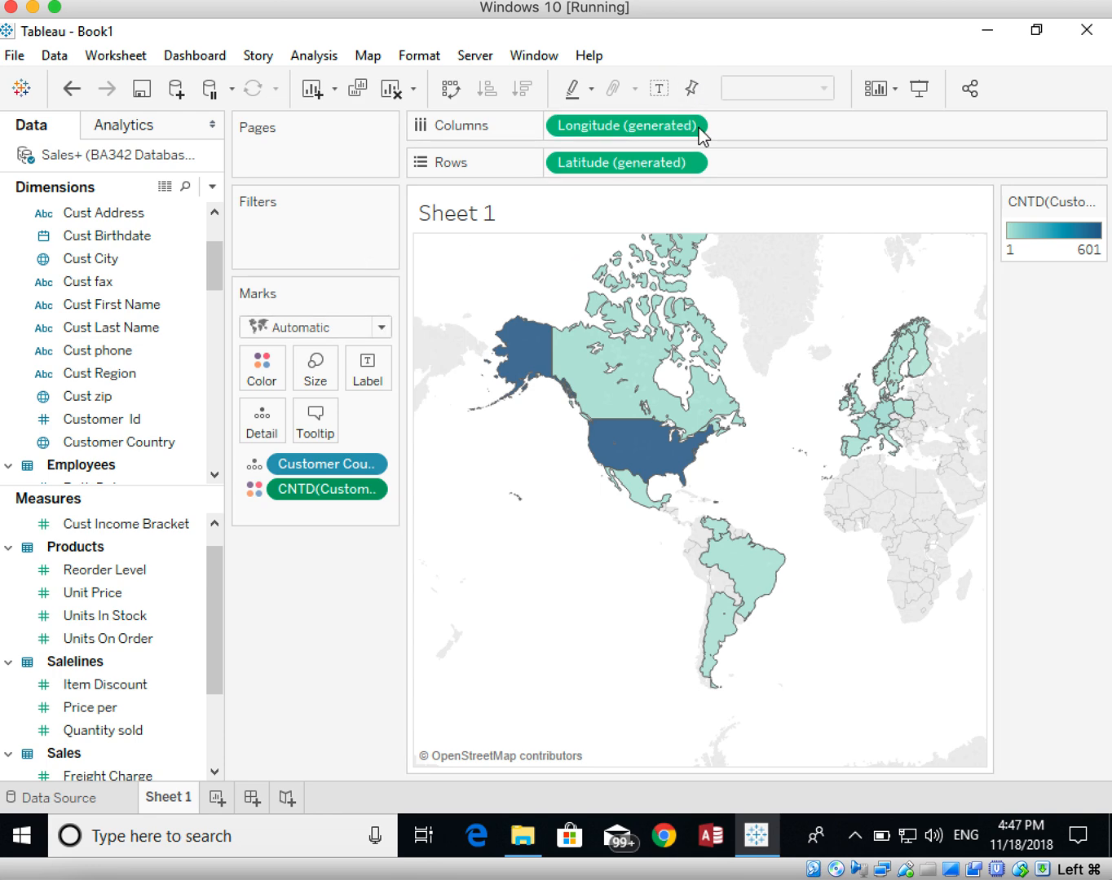
pyautogui.moveTo(700, 248)
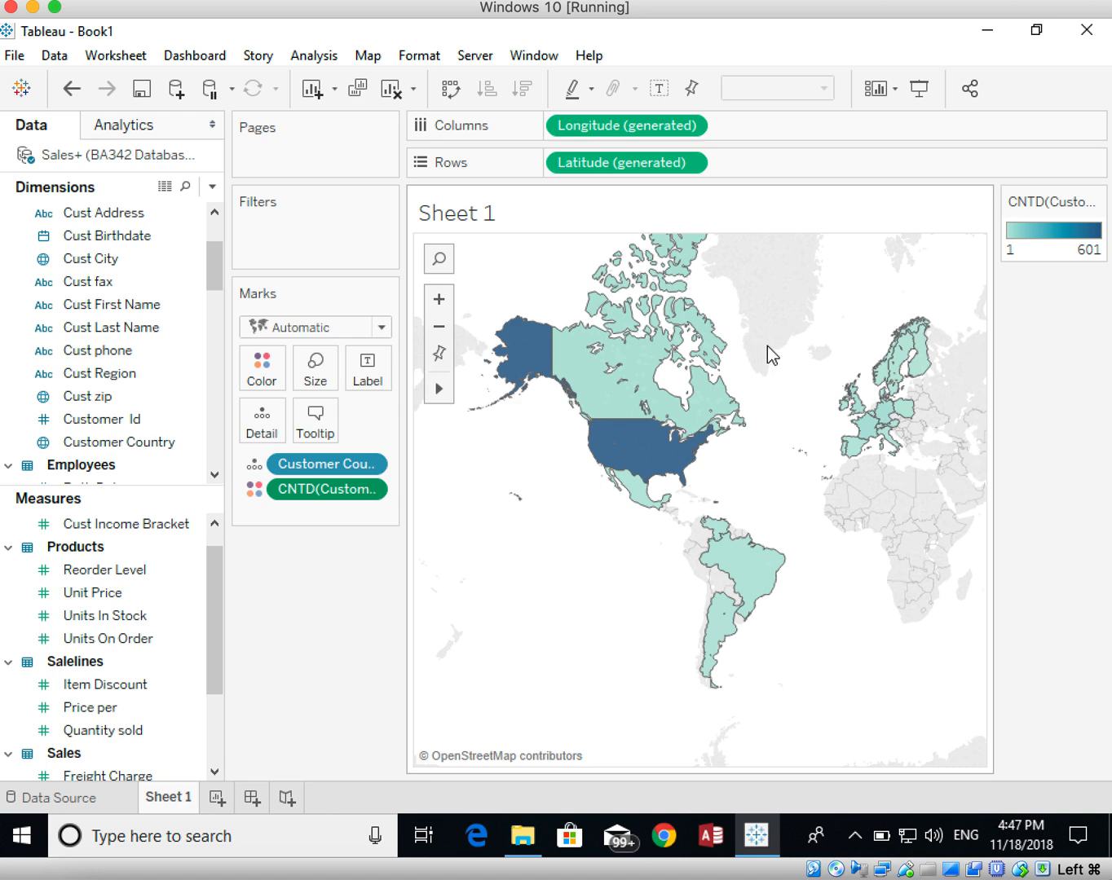